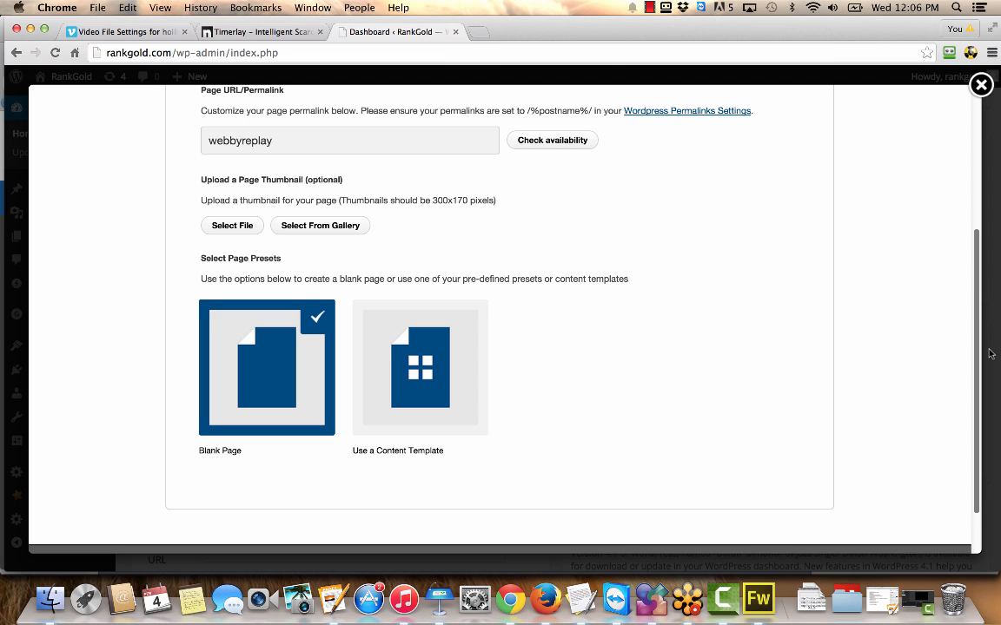
Step: Switch the page preset to a content template, choose Flat Style Sales Page, and proceed to the page editor
drag(990, 359, 994, 346)
click(400, 356)
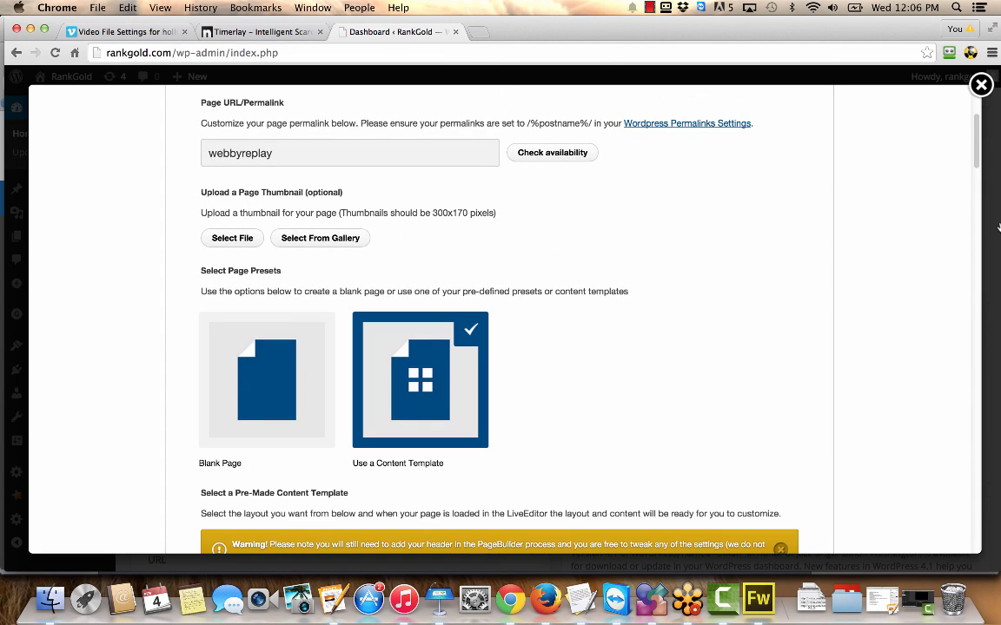
drag(974, 172, 999, 493)
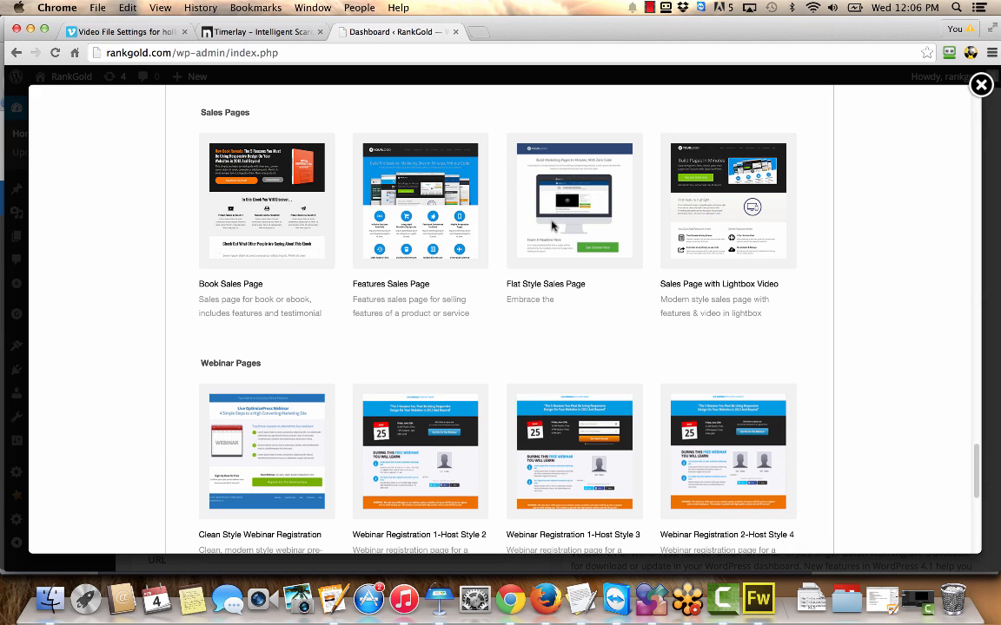
click(544, 155)
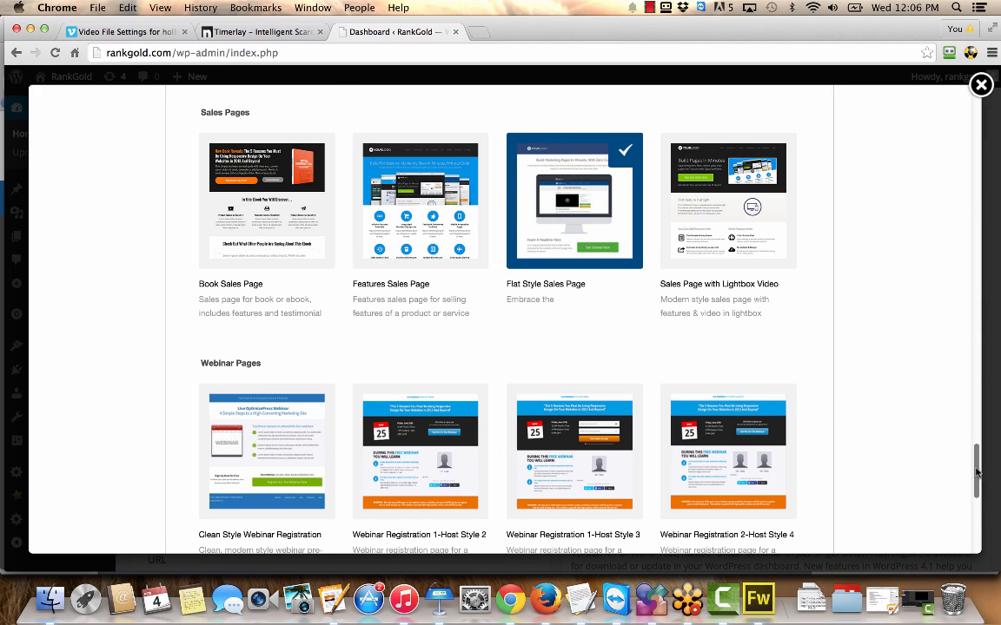
drag(976, 471, 978, 492)
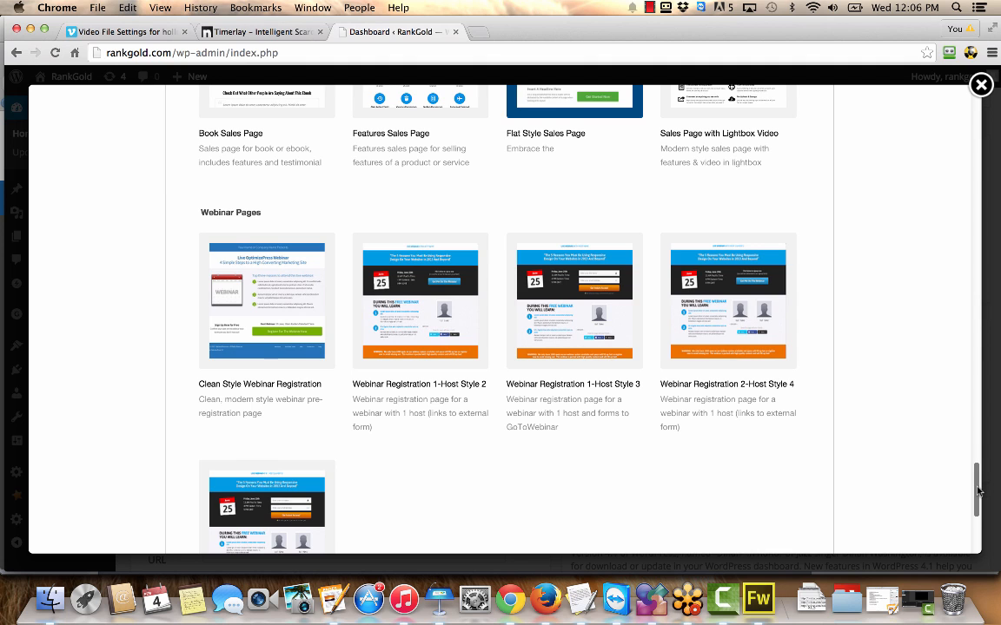
drag(978, 491, 978, 532)
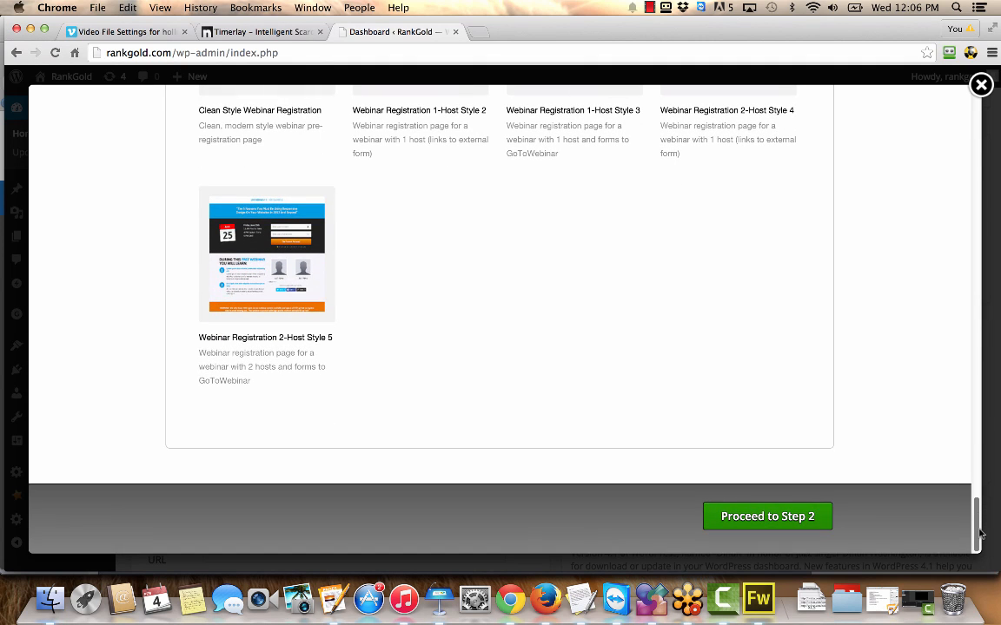
click(760, 521)
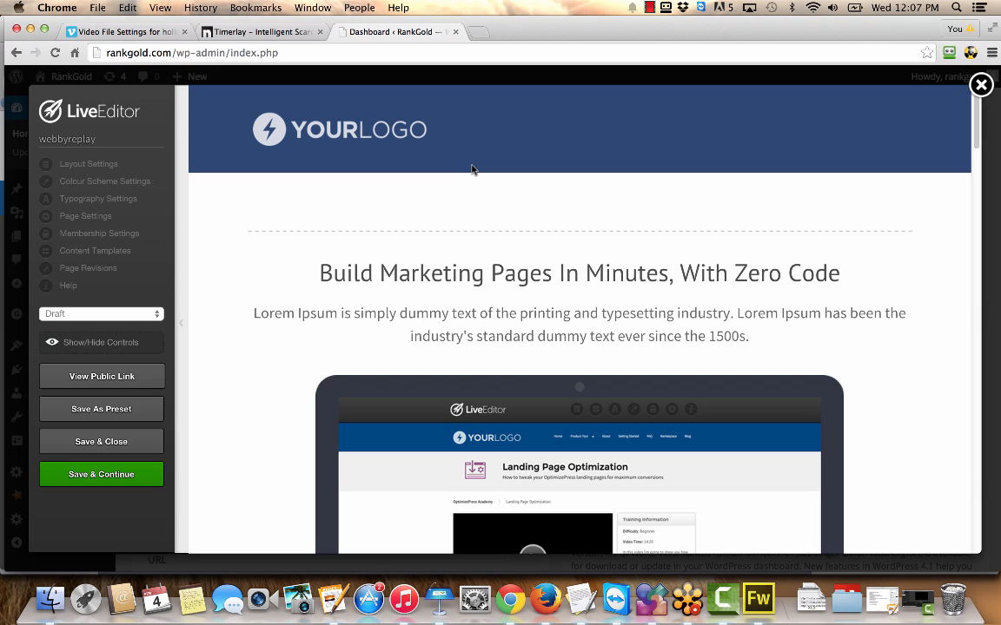
Step: Turn off Header & Navigation and Footer Area in the page's layout settings and update the layout
mouse_move(510, 257)
click(48, 164)
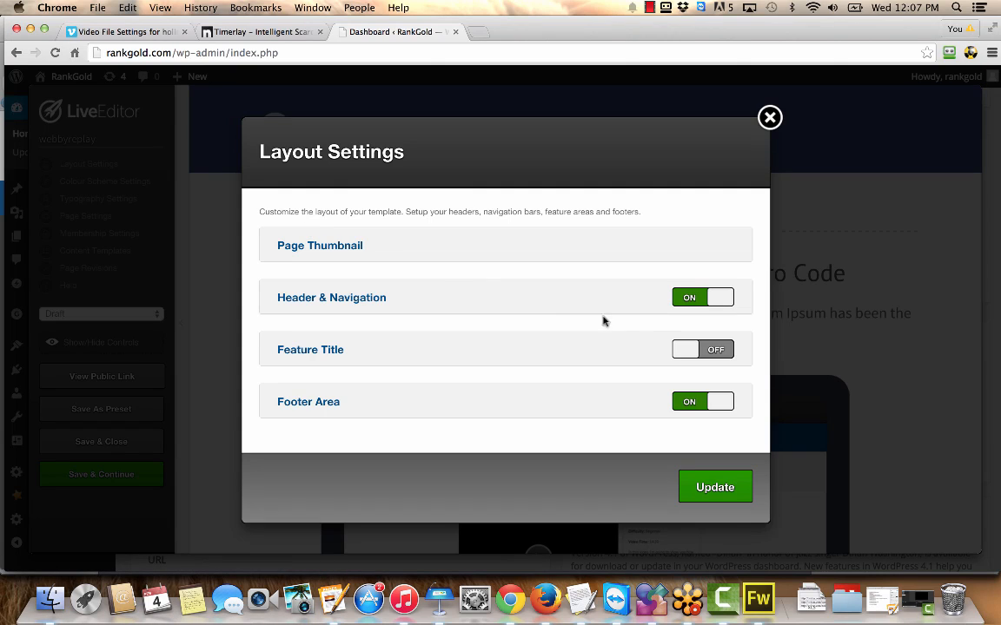
click(689, 301)
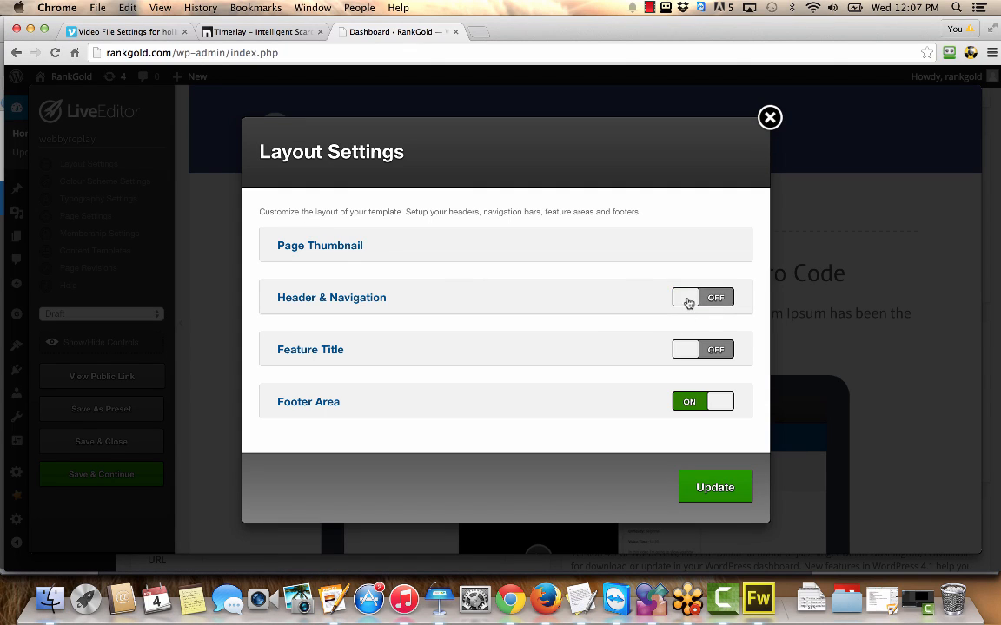
click(688, 403)
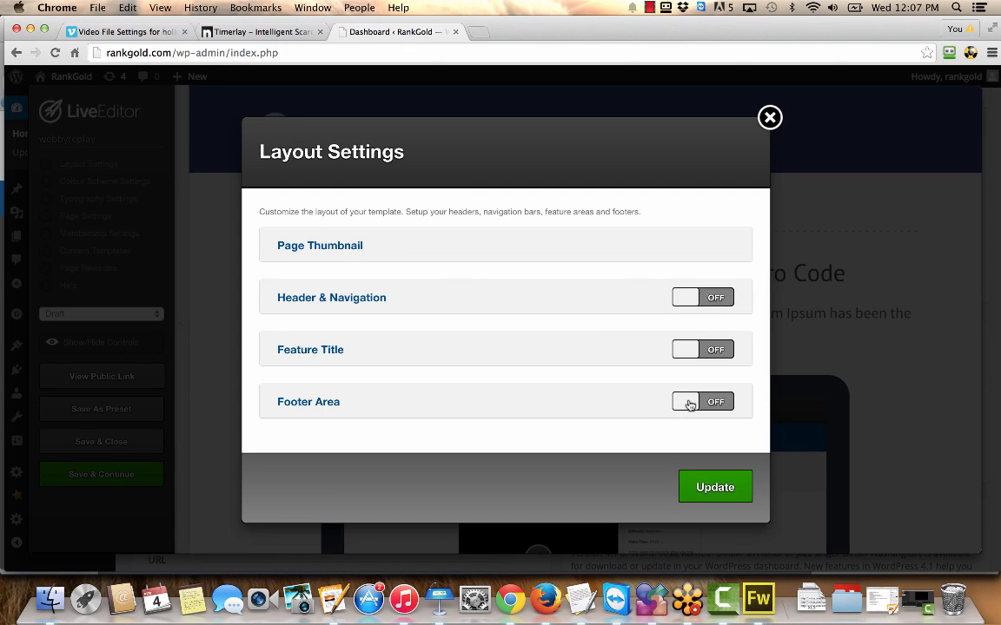
click(701, 483)
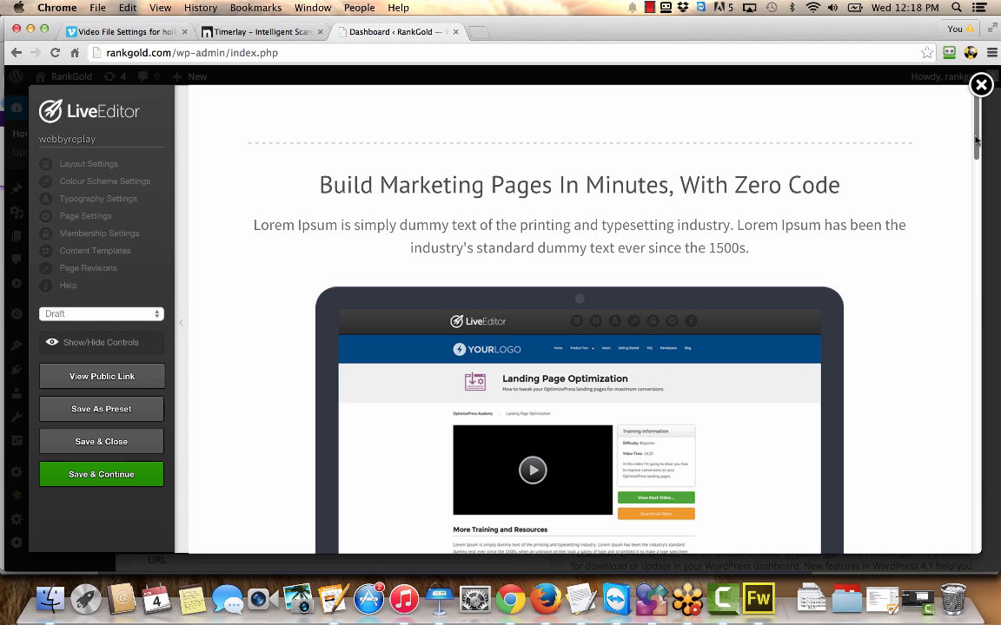
Step: Remove the "Try it free for 30 days" row at the end of the page
scroll(976, 141, down, 1)
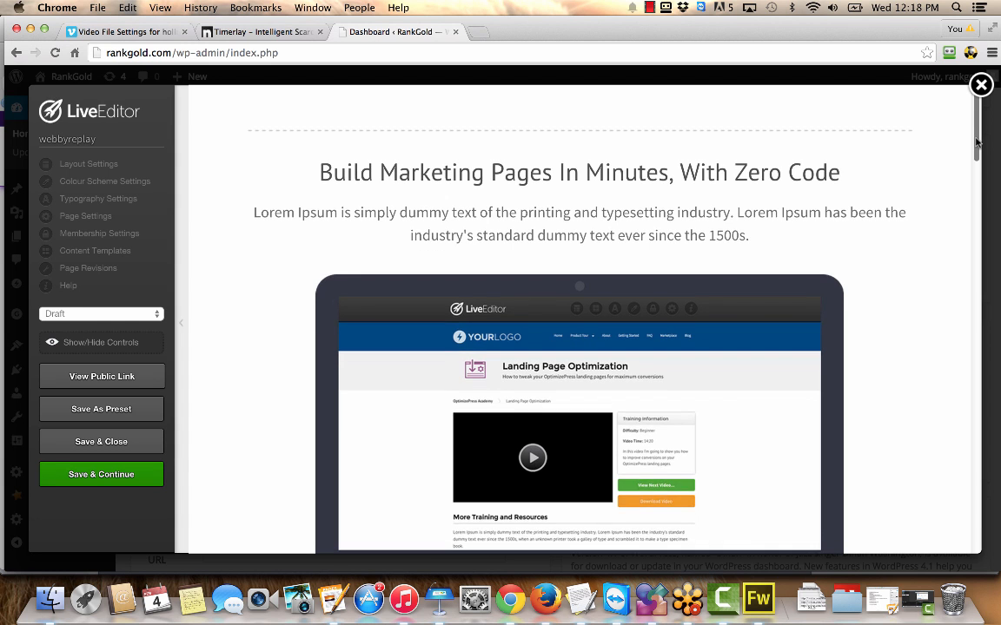
drag(976, 141, 998, 560)
mouse_move(946, 227)
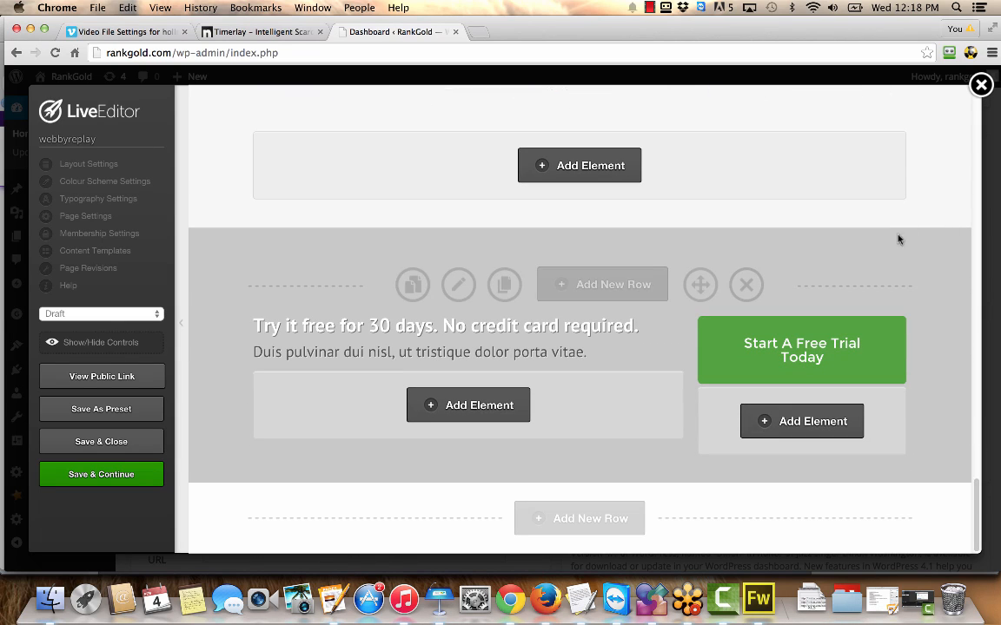
click(745, 285)
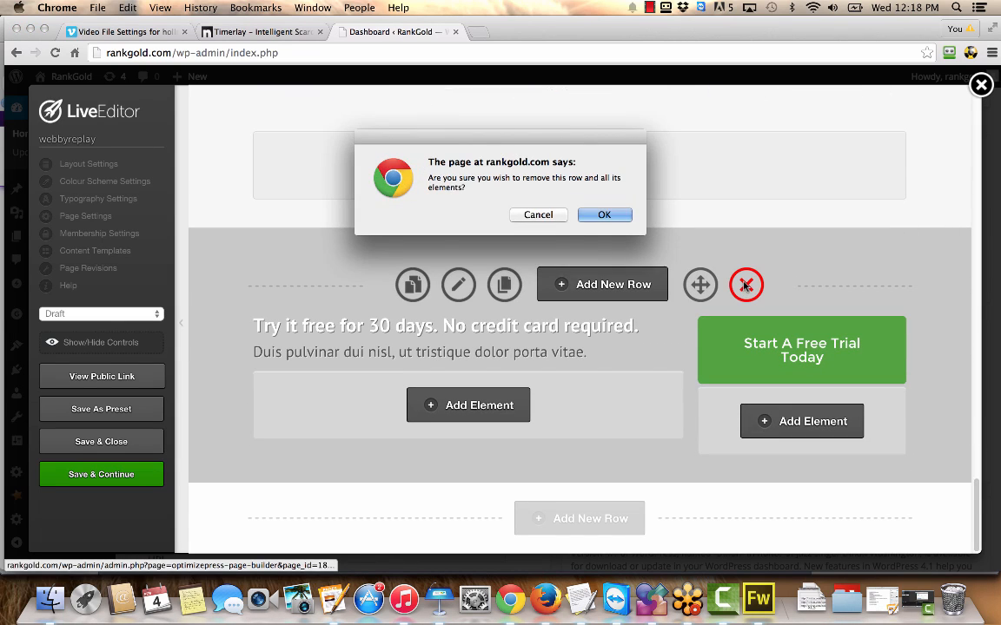
click(605, 216)
Step: Remove the three-column feature block, headline and paragraph under "Phasellus ornare convallis nisl eget aliquet.", along with the row itself
mouse_move(895, 155)
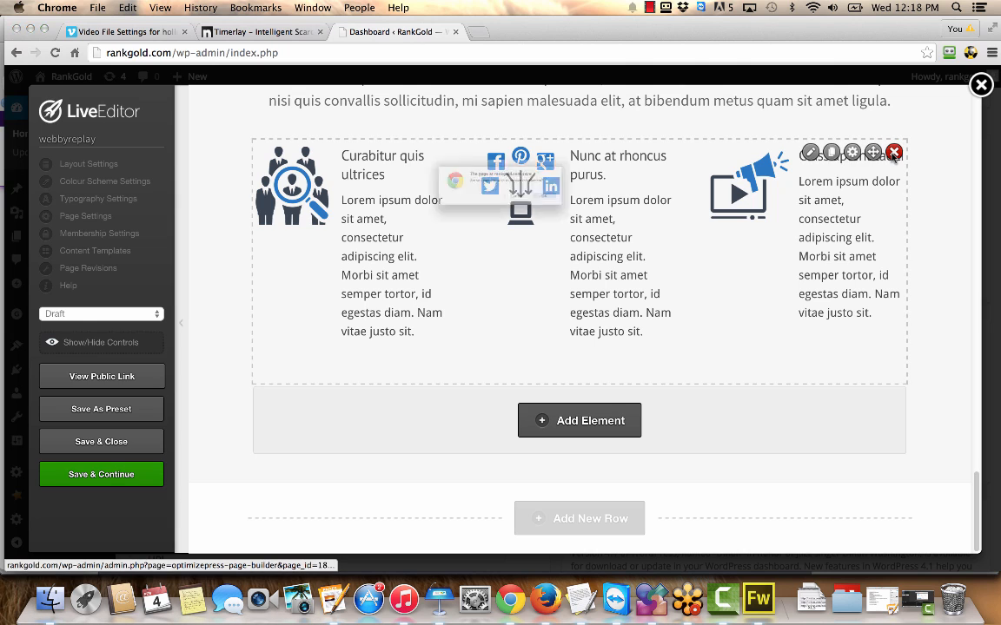
click(603, 214)
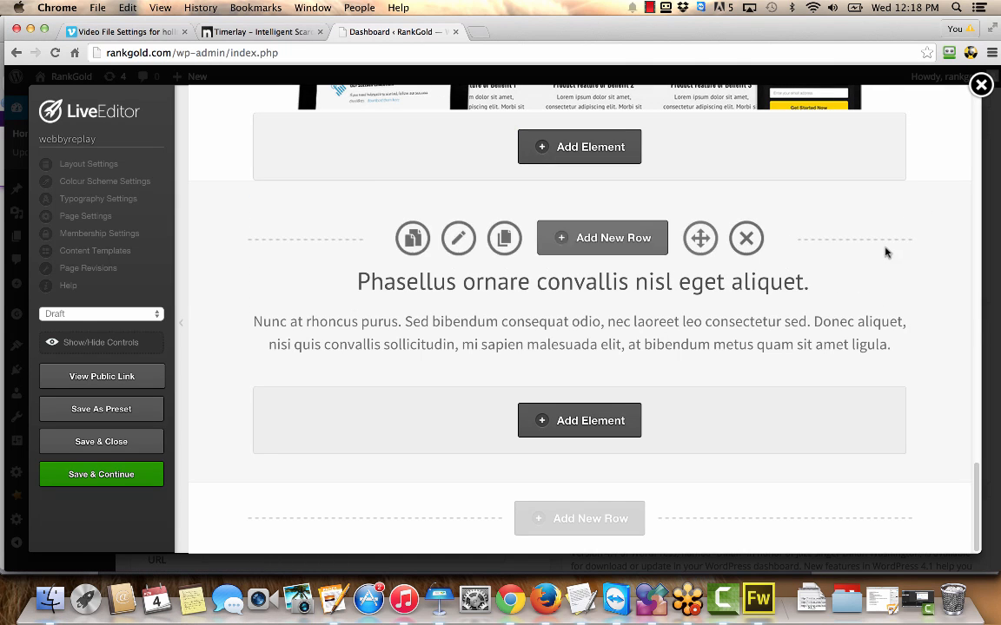
click(892, 282)
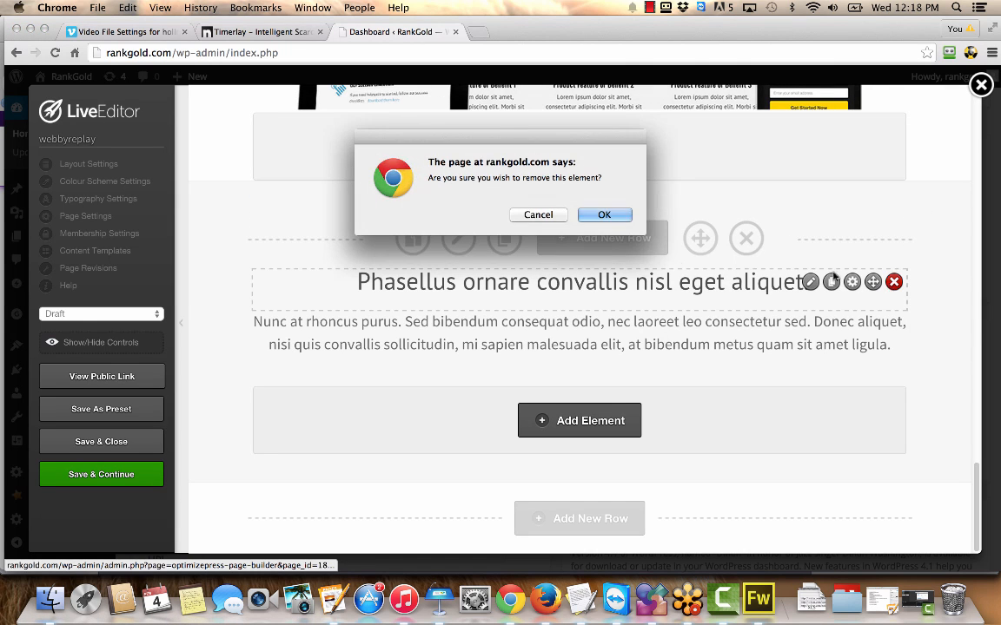
click(601, 215)
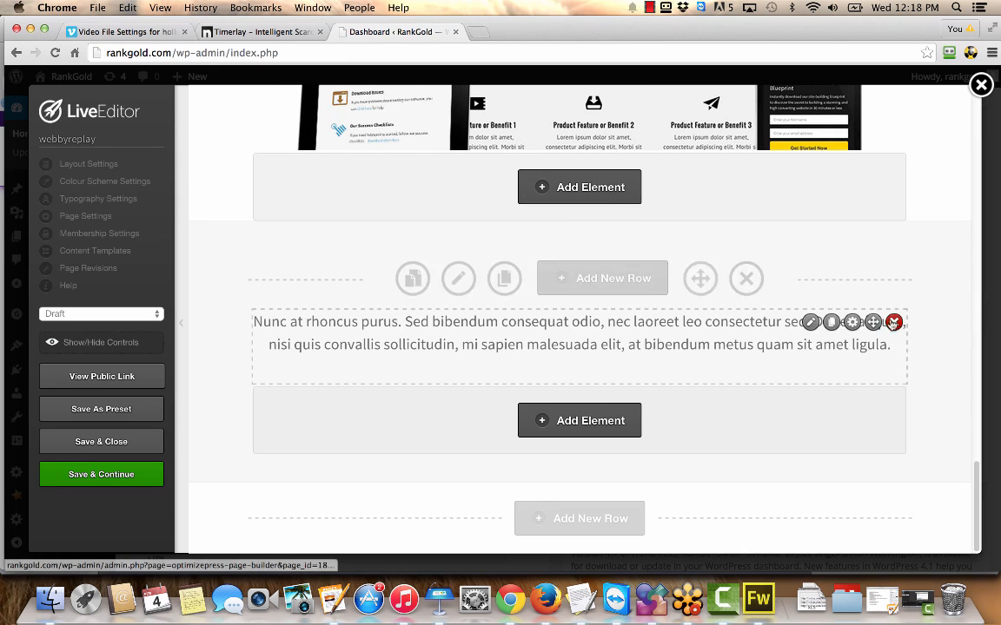
click(894, 322)
click(605, 216)
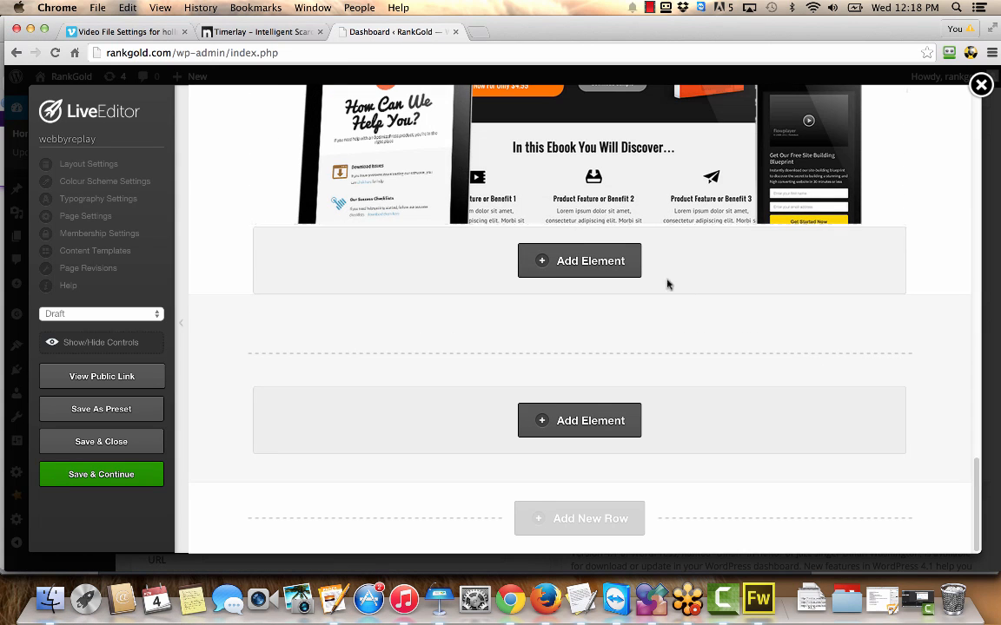
click(748, 356)
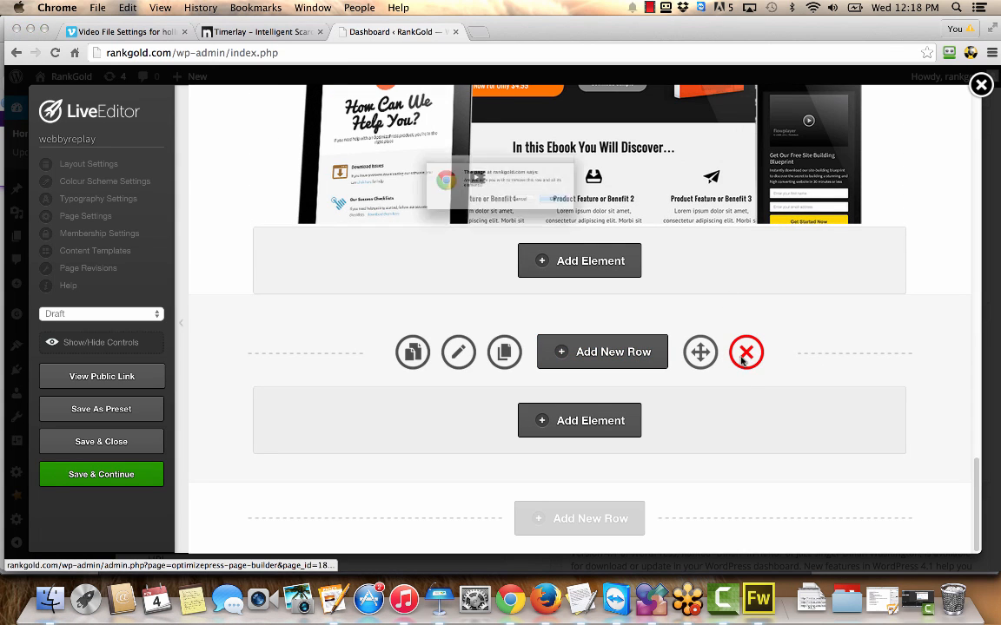
click(600, 214)
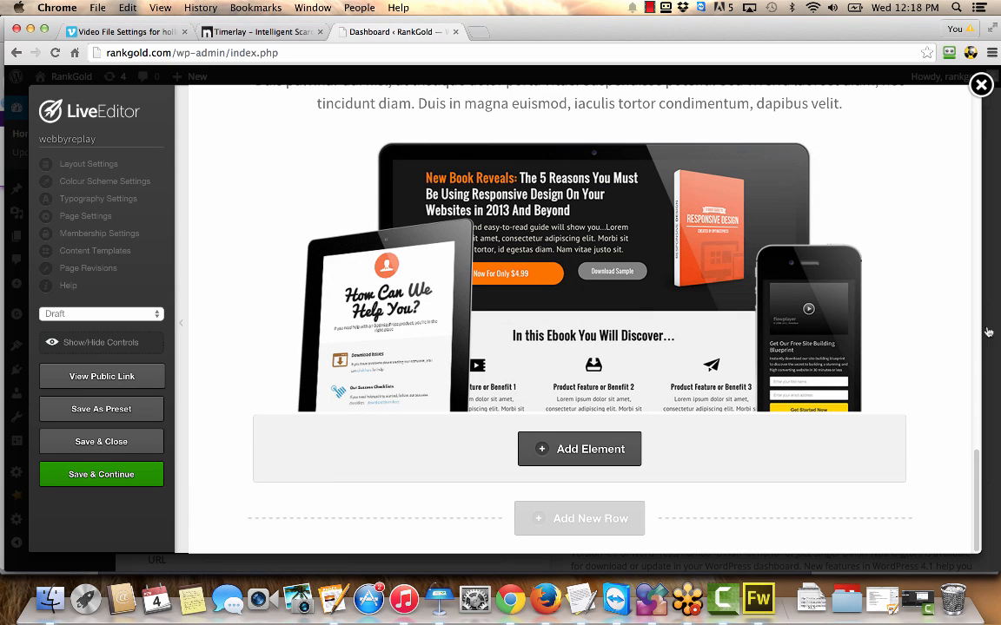
Step: Remove the "Ut porta augue at massa tempus elementum." row with its device image
scroll(977, 421, up, 4)
scroll(977, 421, up, 2)
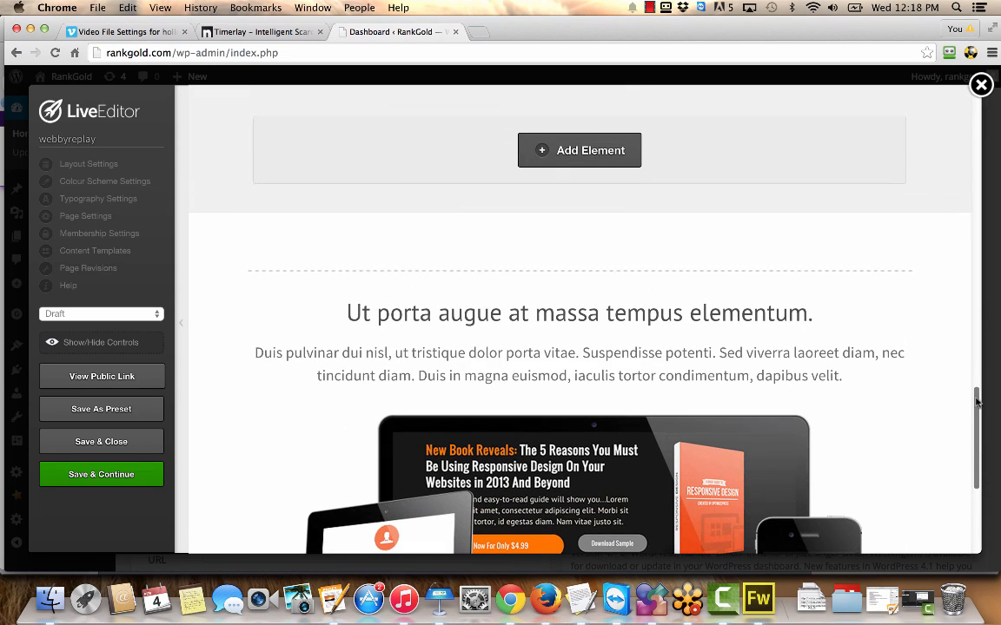
click(745, 270)
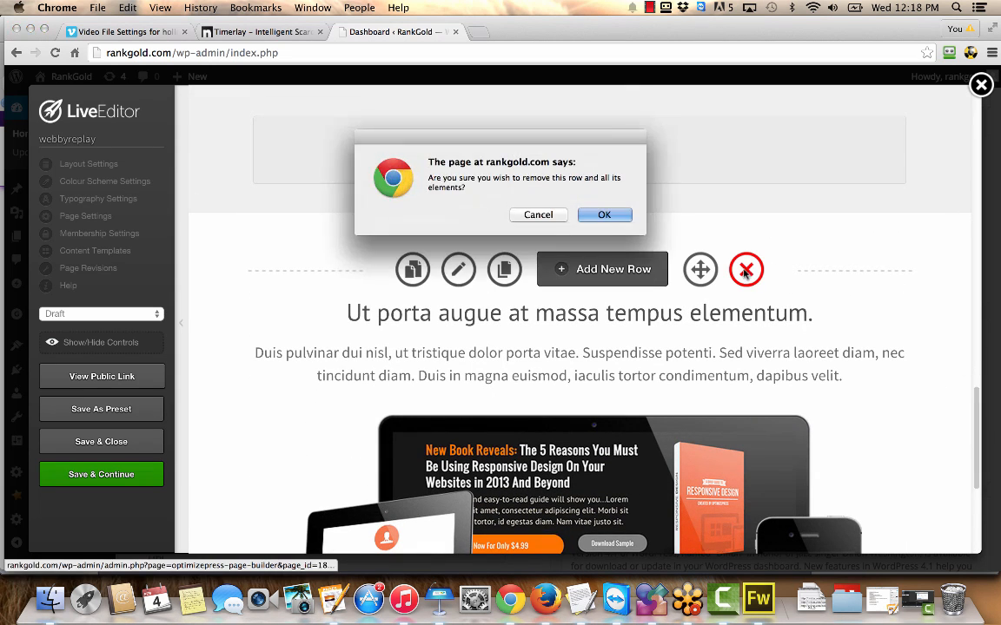
click(601, 215)
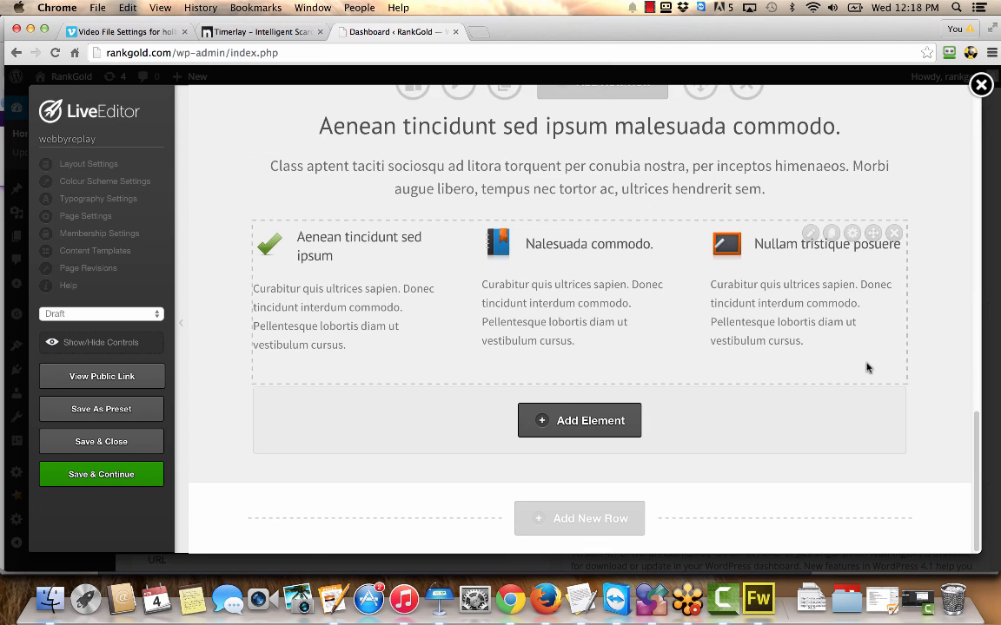
Step: Remove the "Aenean tincidunt" row with its three-column feature block, and the "Insert A Headline Here" row with the Get Started Now button
click(894, 233)
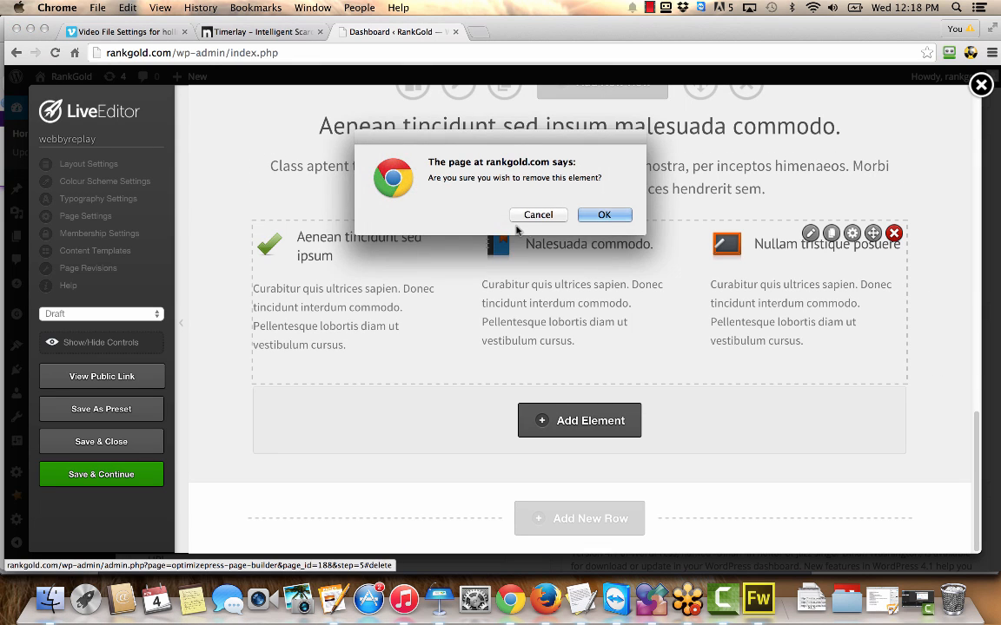
click(598, 215)
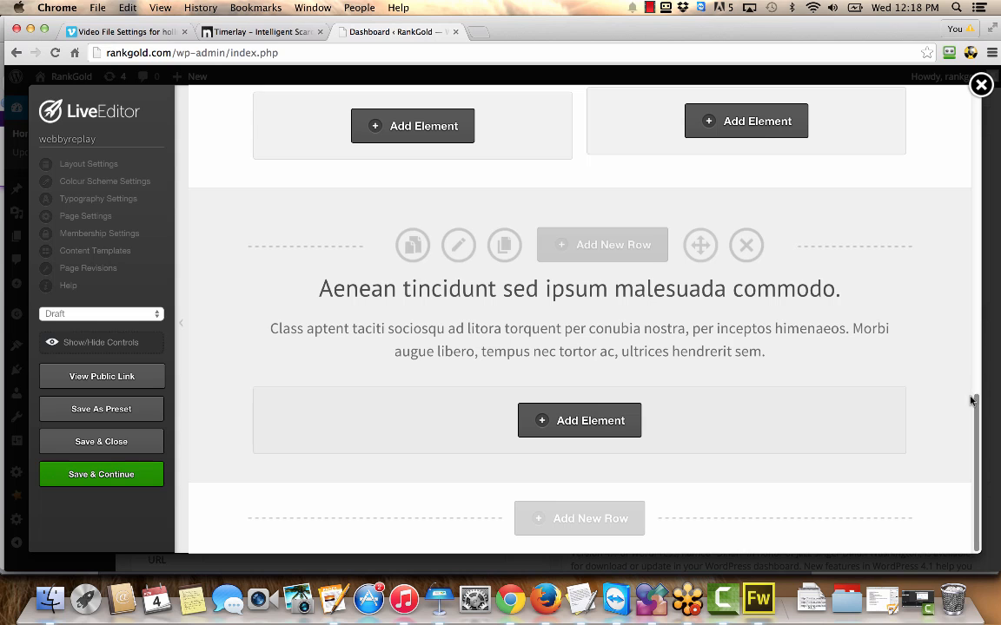
click(747, 245)
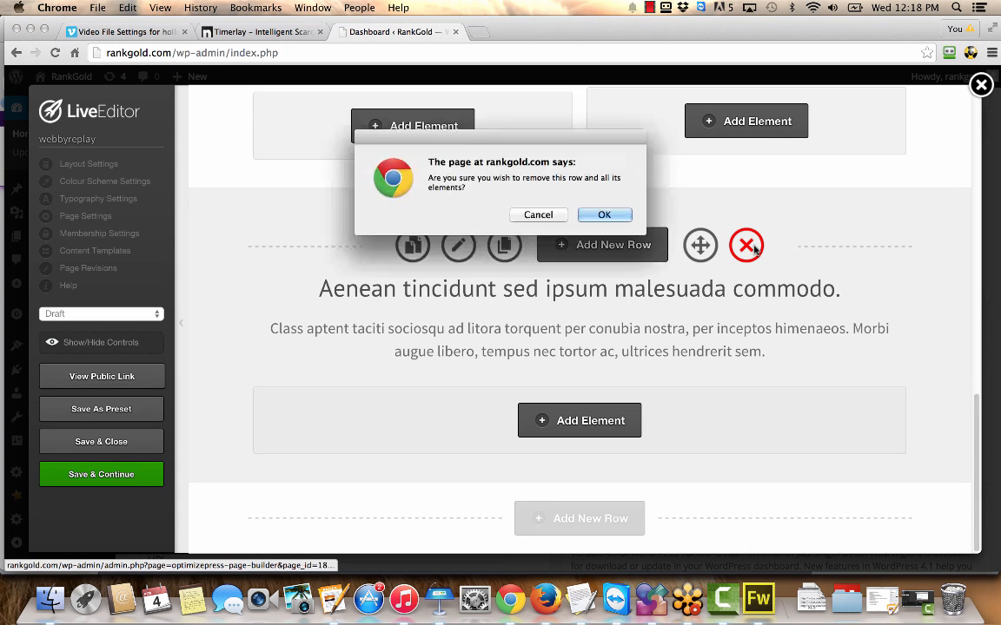
click(605, 216)
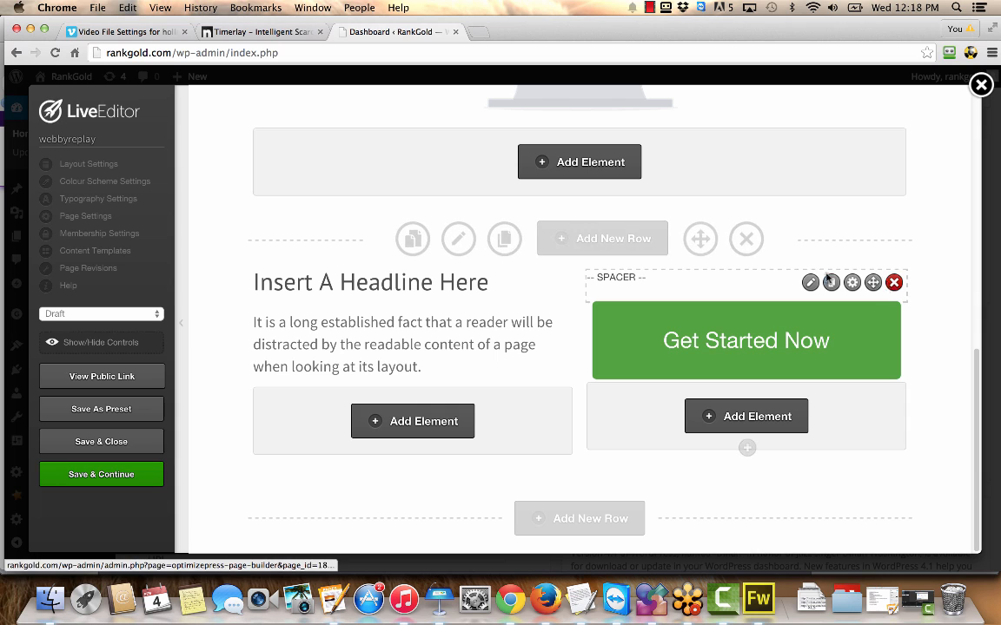
click(744, 241)
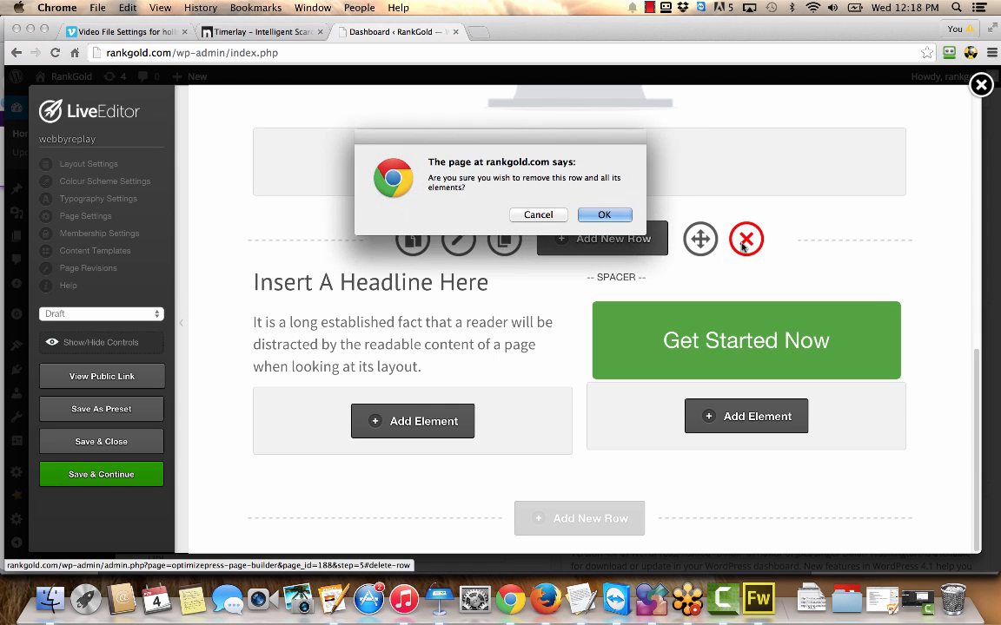
click(604, 215)
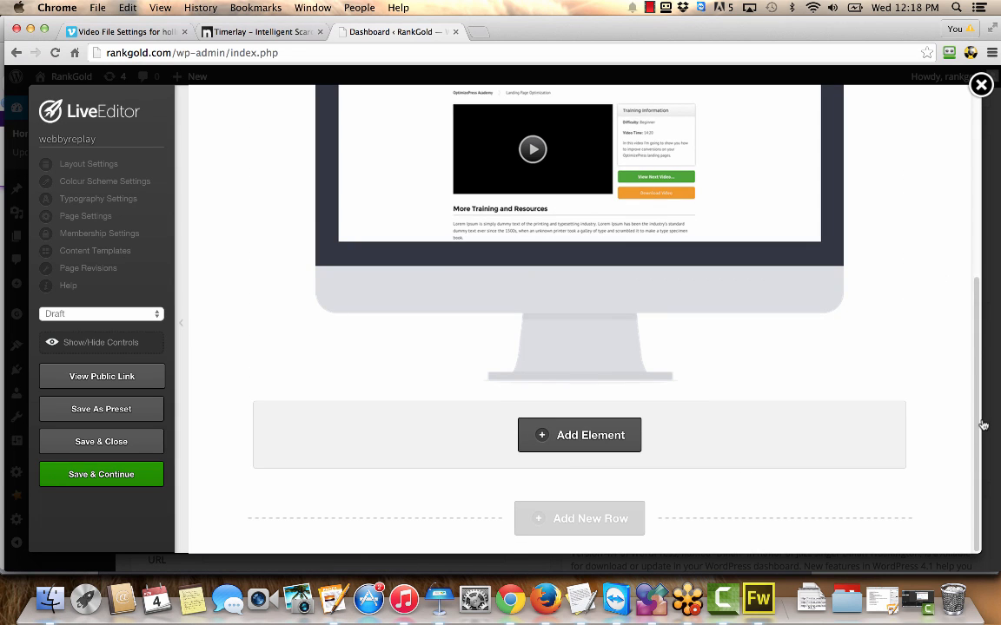
Step: Replace the text of the main headline element with "WARNING This Webinar Training Will End In Exactly..."
drag(978, 420, 970, 201)
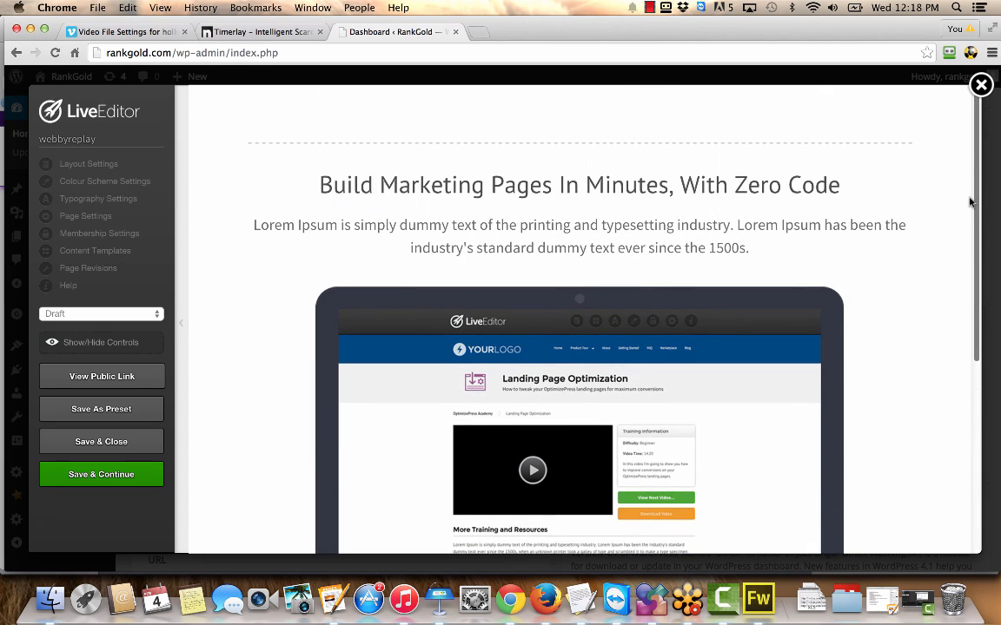
mouse_move(567, 183)
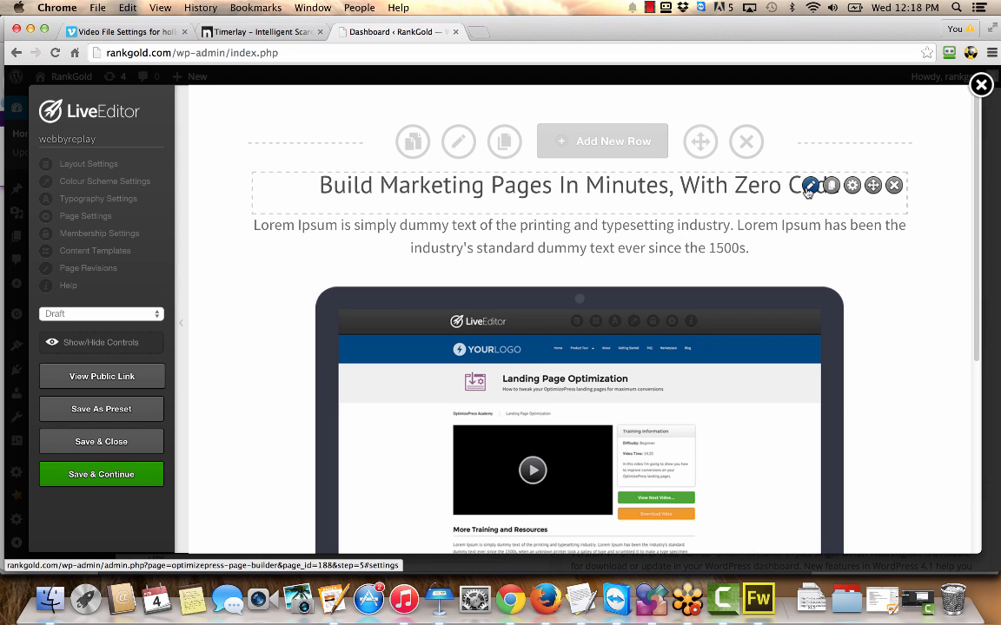
click(808, 187)
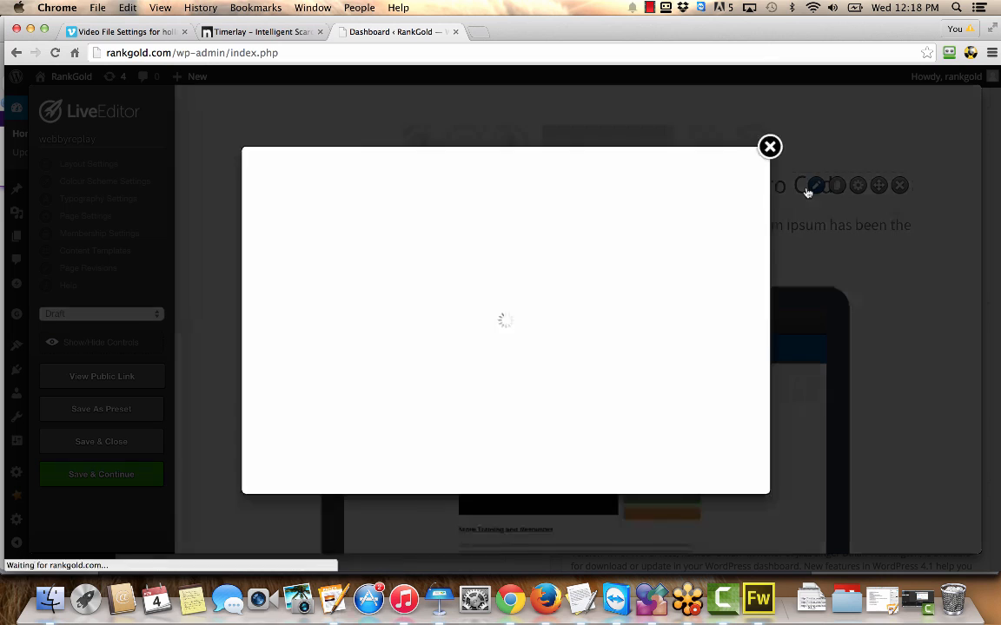
key(super+a)
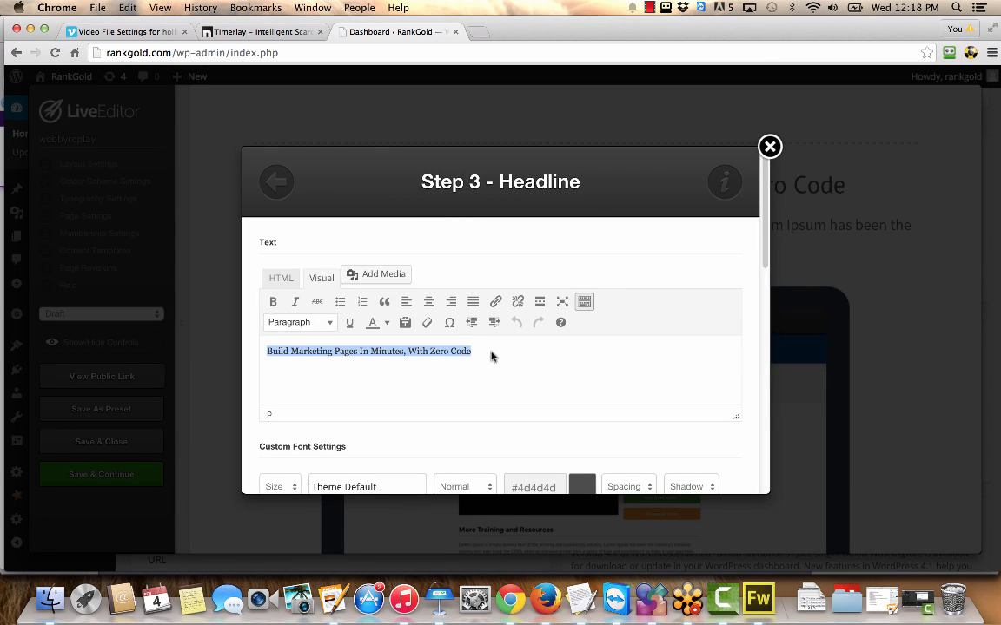
text(Wa)
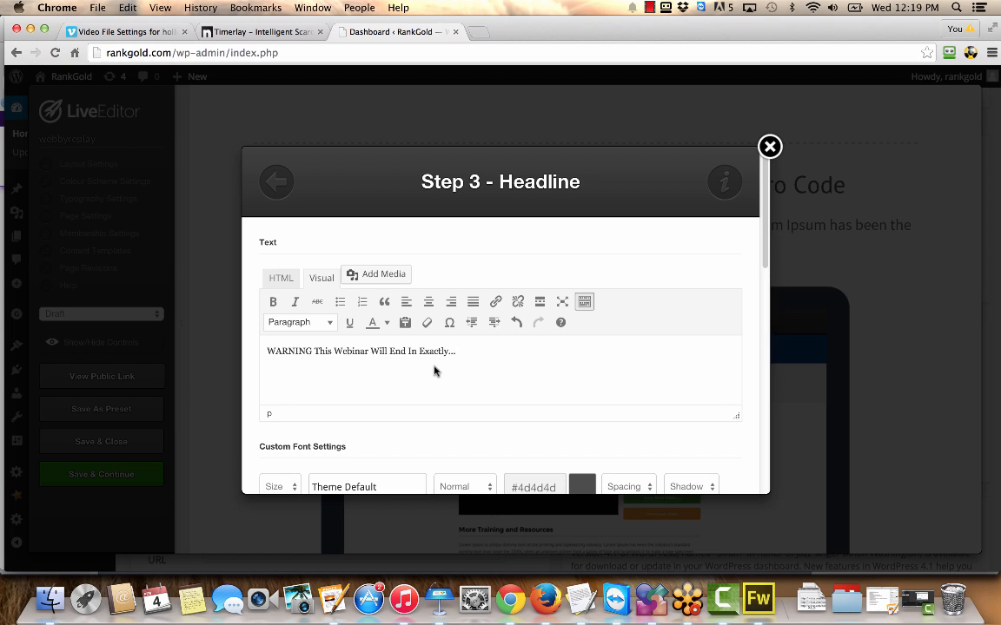
click(370, 351)
text(Training)
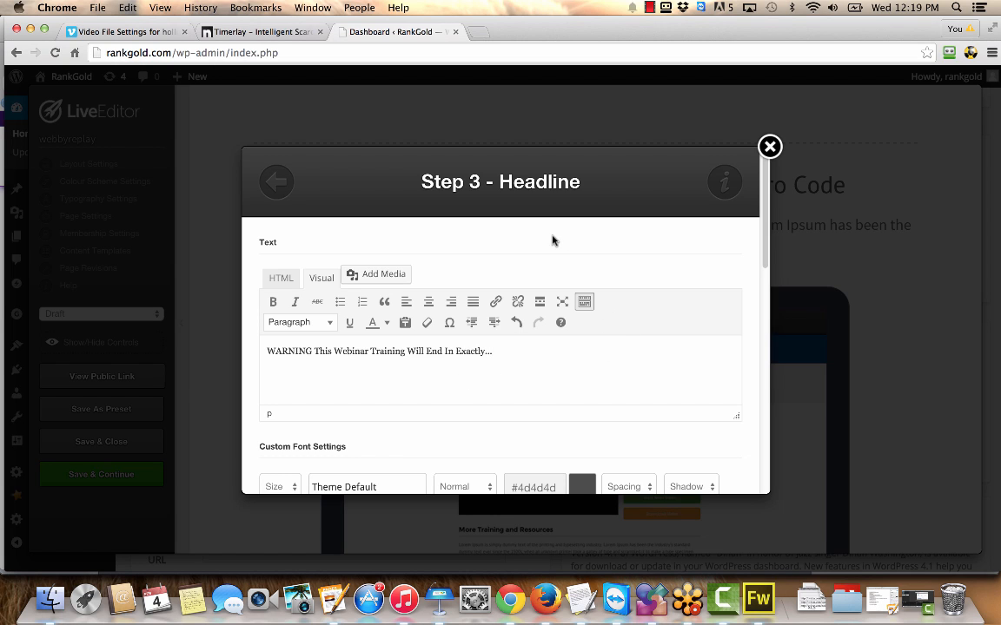
Step: Switch to the Timerlay site and log in to its members area, filling the login email and password from the saved RoboForm login
click(278, 32)
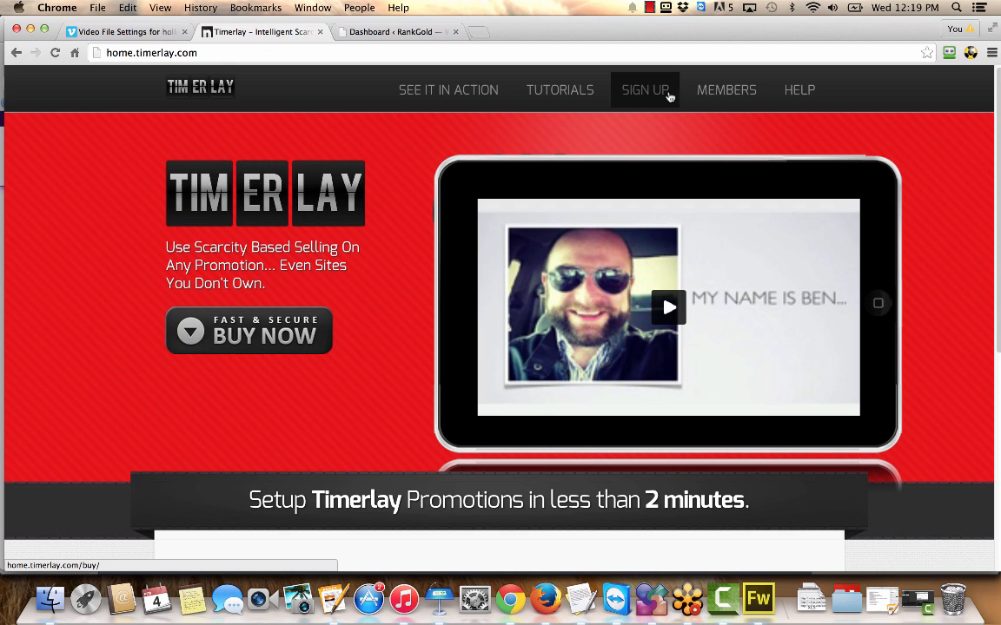
mouse_move(728, 94)
click(763, 129)
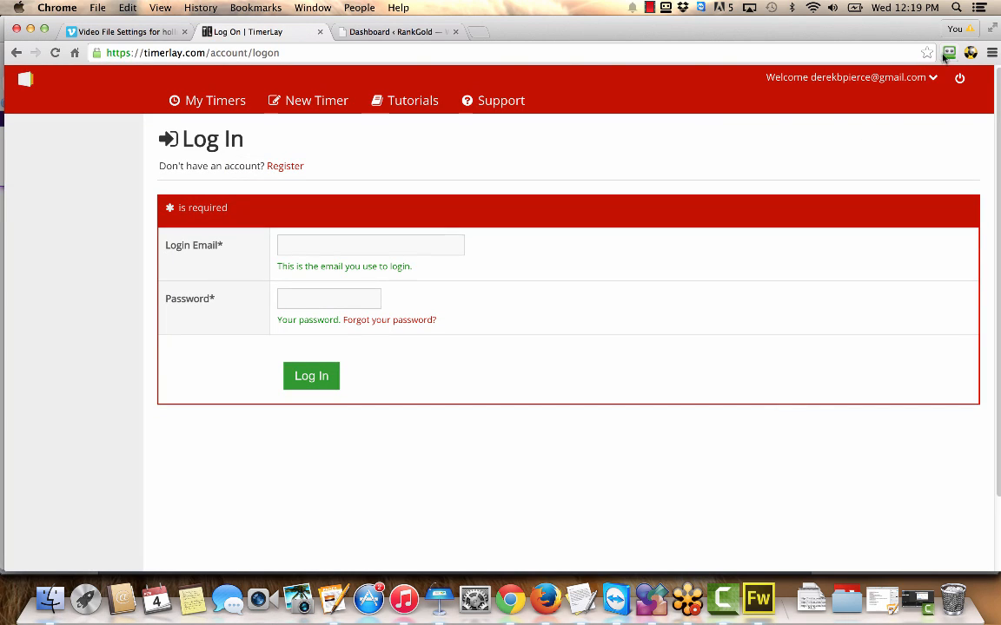
click(949, 53)
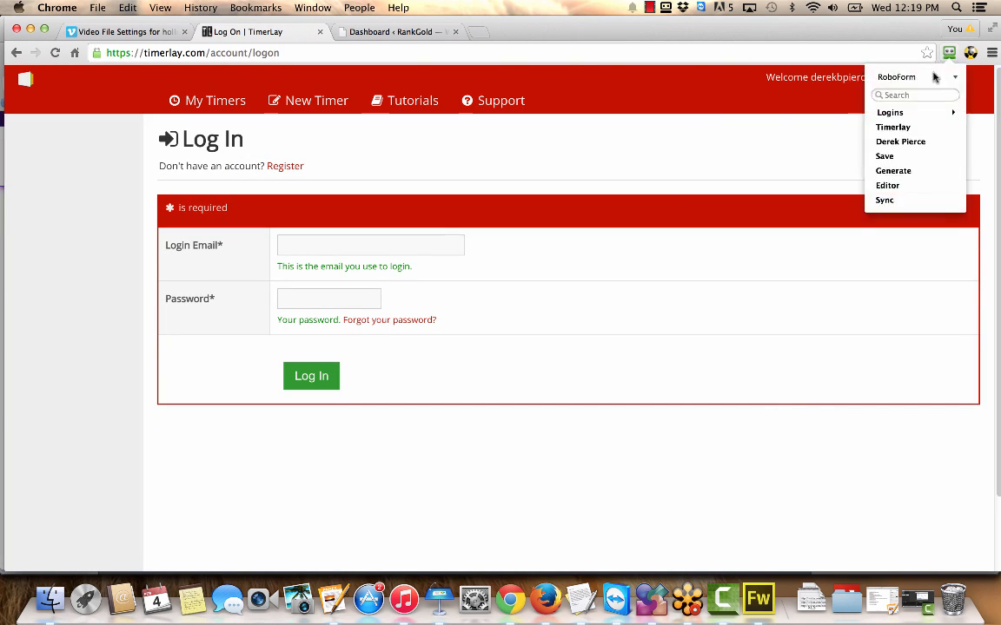
click(903, 128)
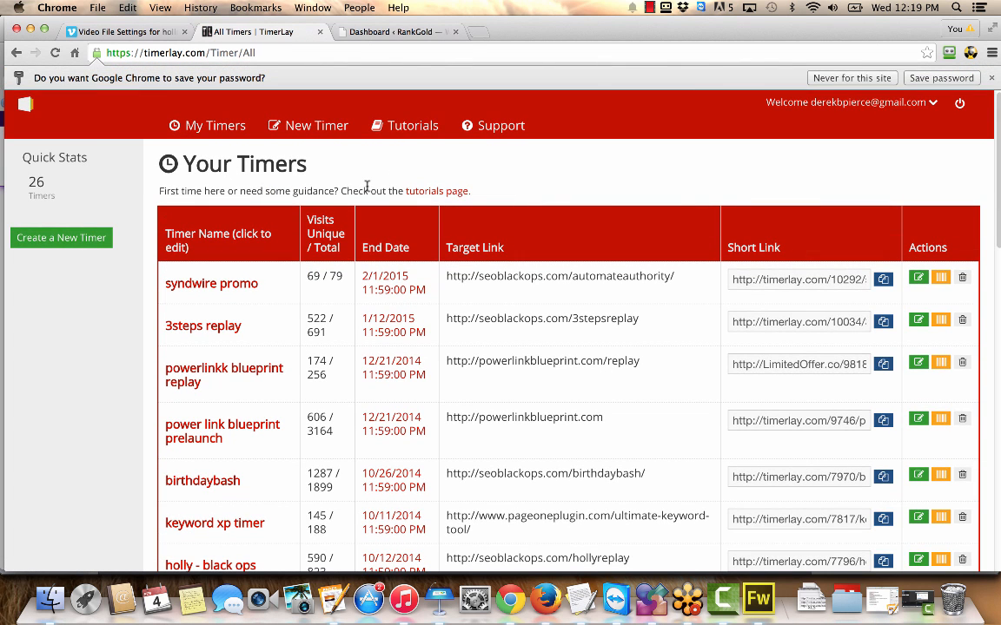
Step: Create a new timer named "rankgold webinar replay" with the timerlay.com shortlink path "rankgoldreplay"
click(90, 240)
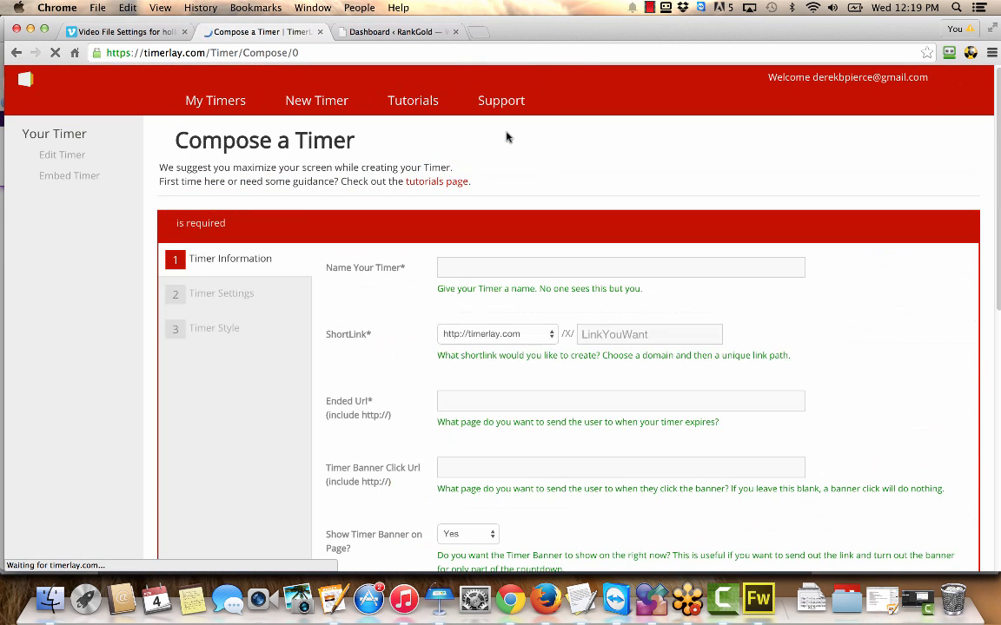
click(486, 259)
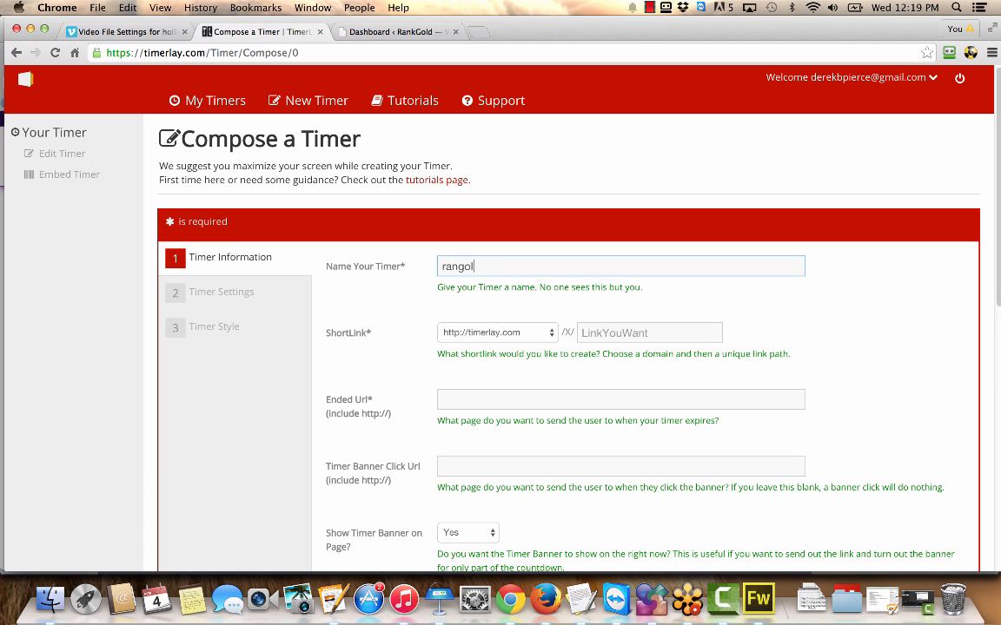
text(rankgold webinar replay)
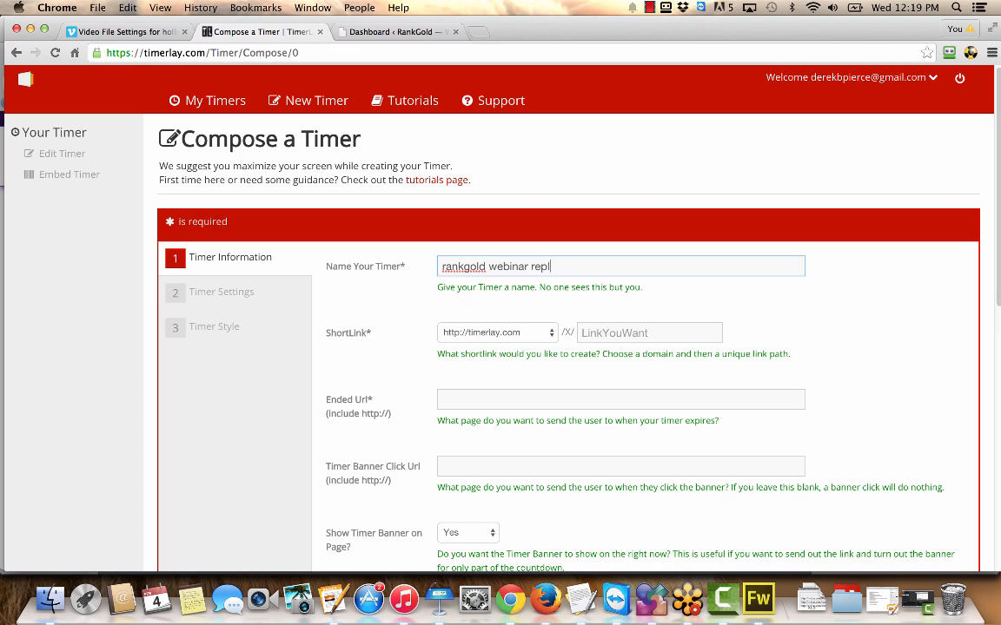
click(591, 333)
text(rankgoldreplay)
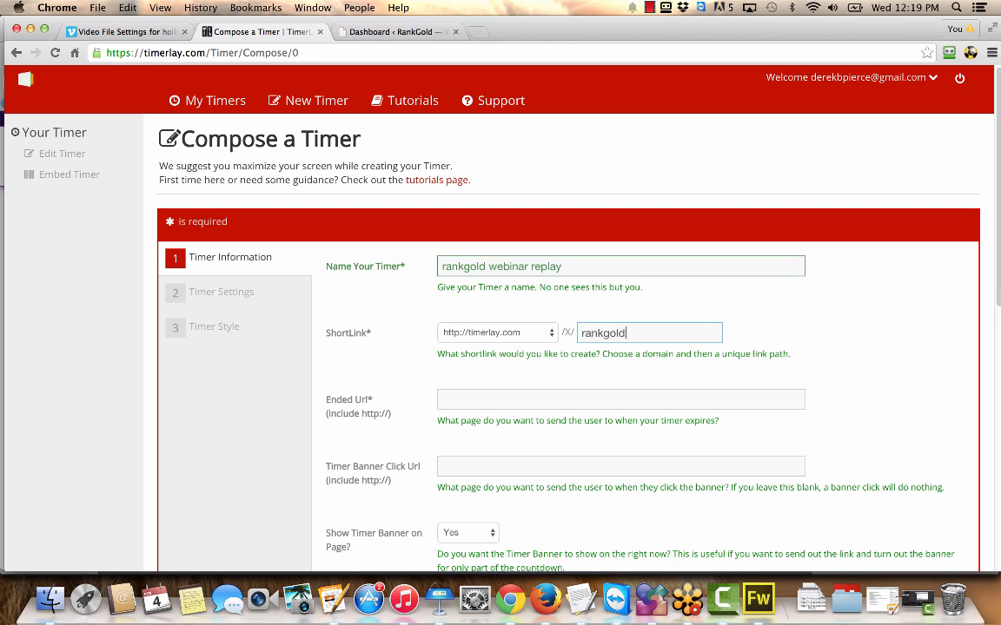
click(473, 398)
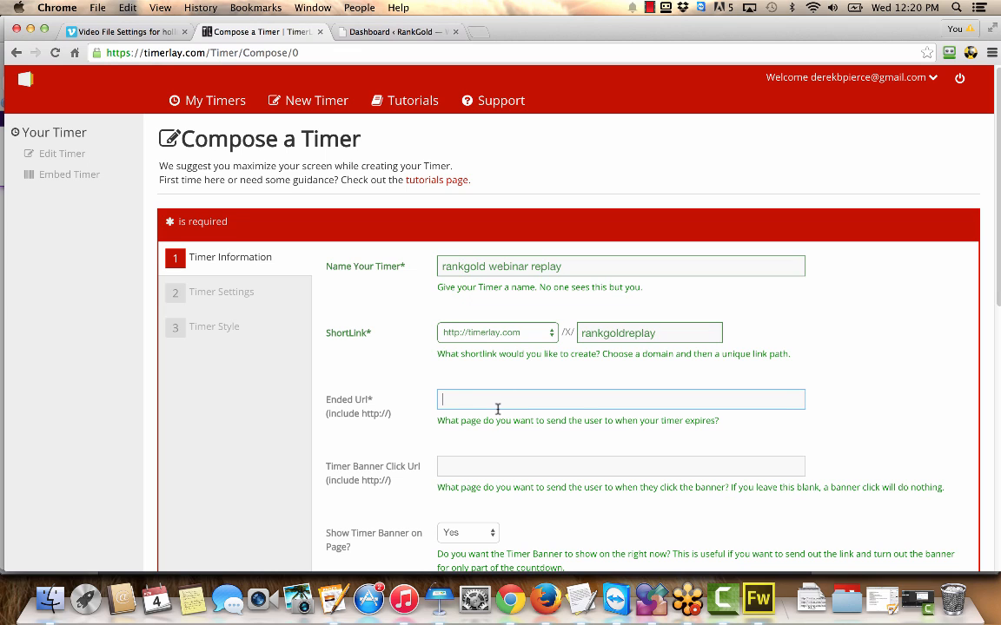
text(htp)
key(BackSpace)
text(t)
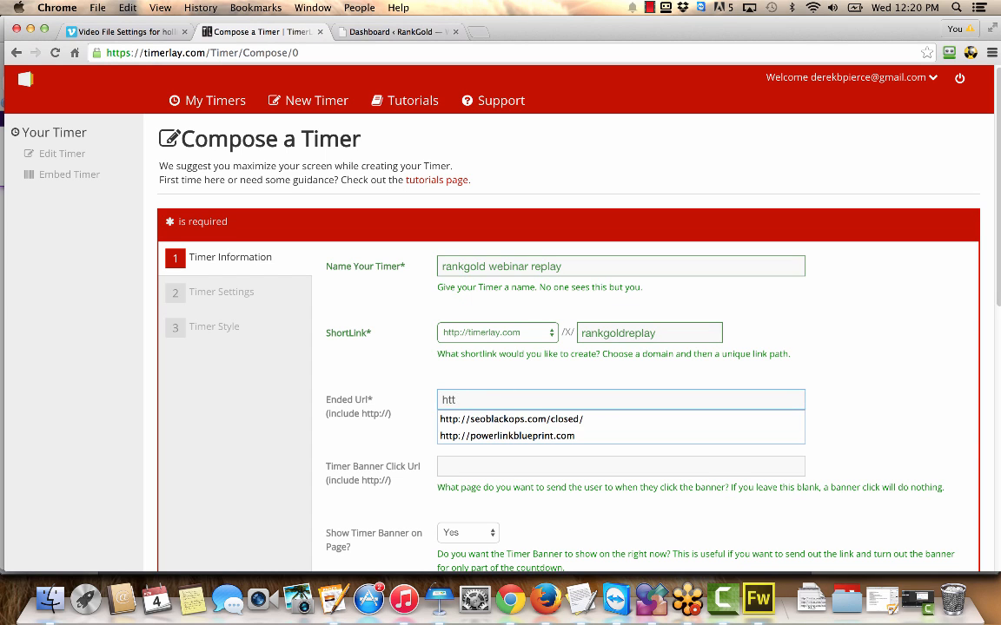
click(533, 418)
Step: Open the Ended Url in a new browser tab to examine the page shown after expiry, and return to the timer form
triple_click(534, 401)
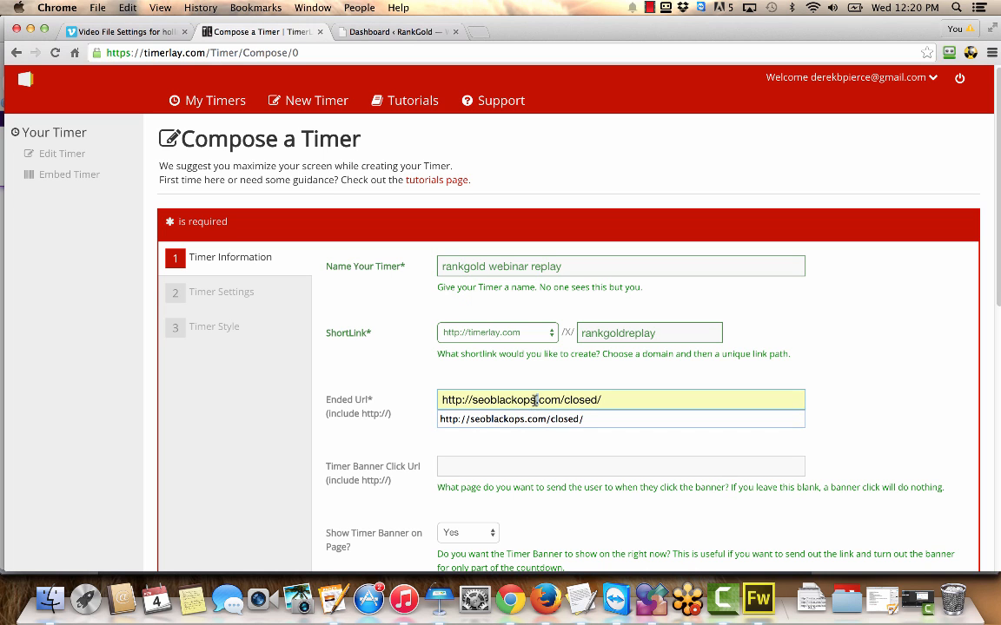
key(ctrl+c)
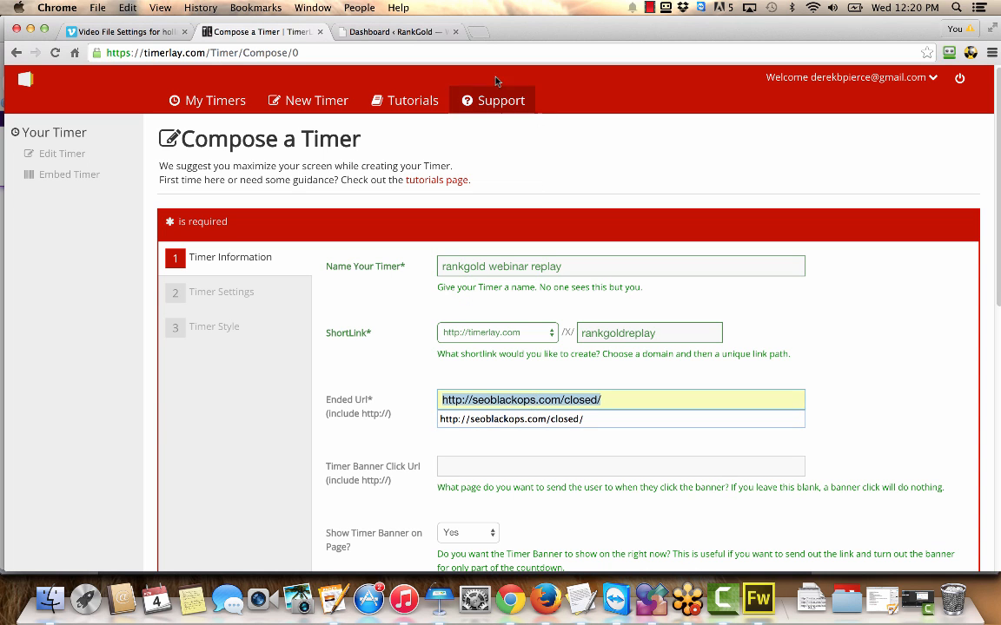
click(478, 31)
key(ctrl+v)
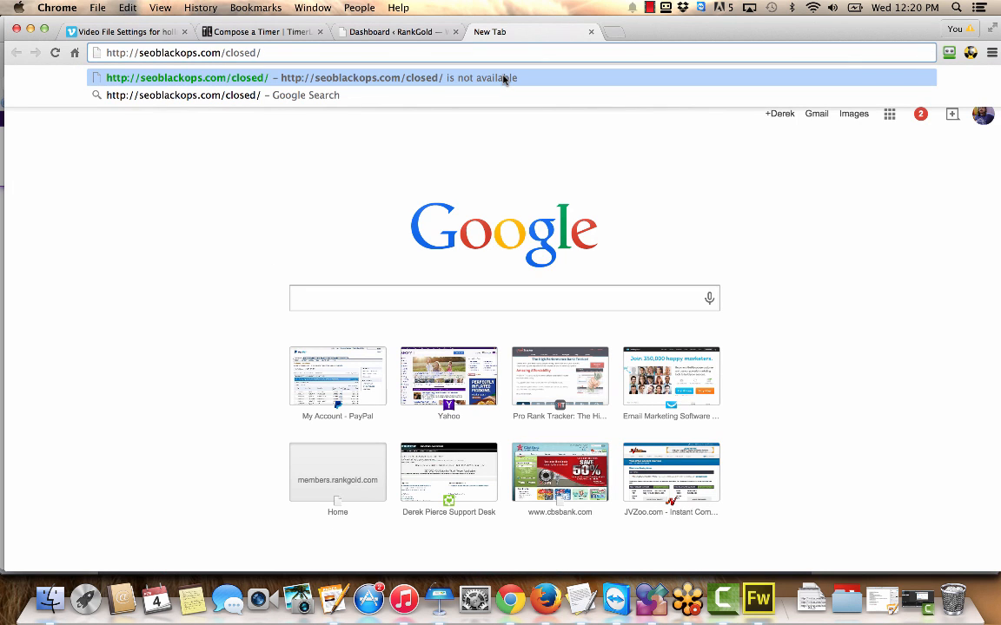
click(502, 79)
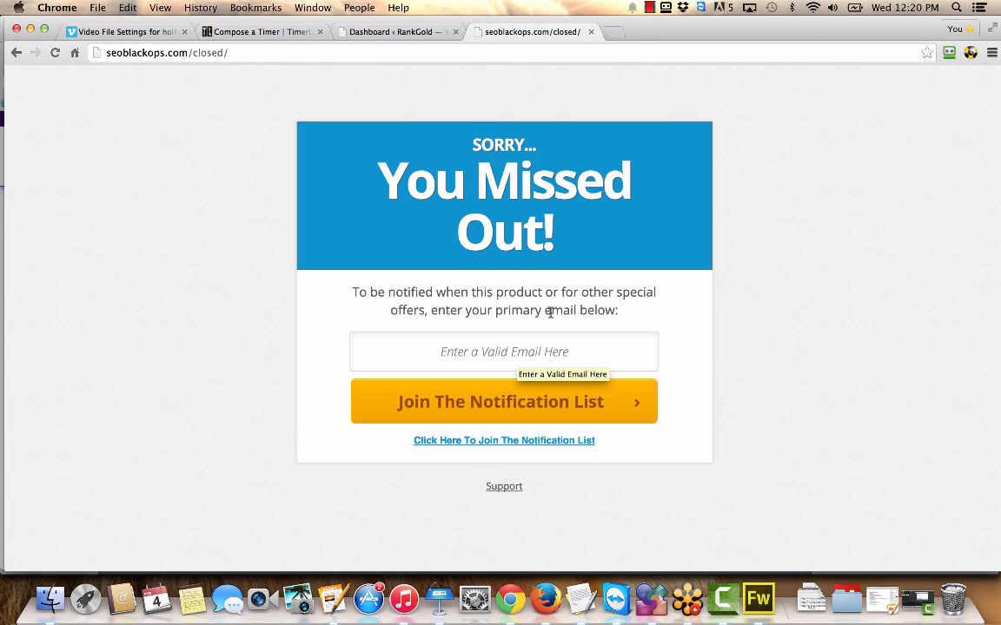
click(380, 33)
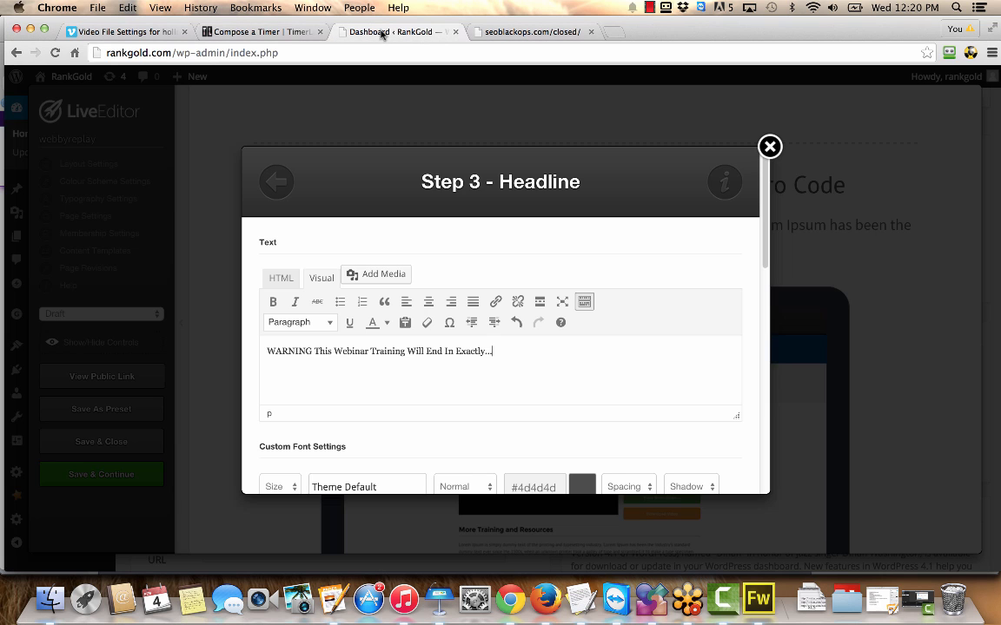
click(276, 33)
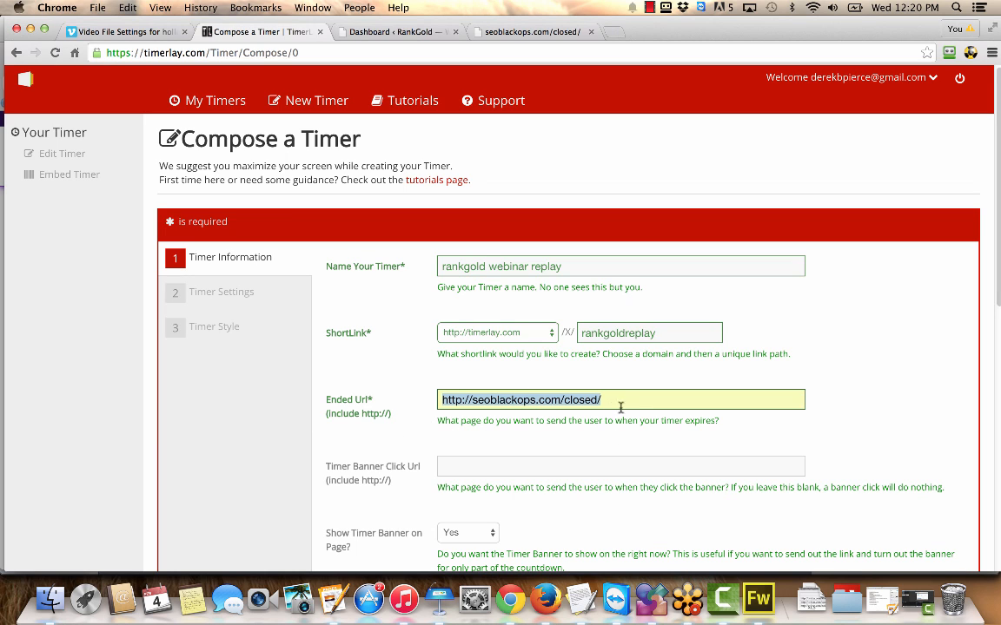
click(590, 452)
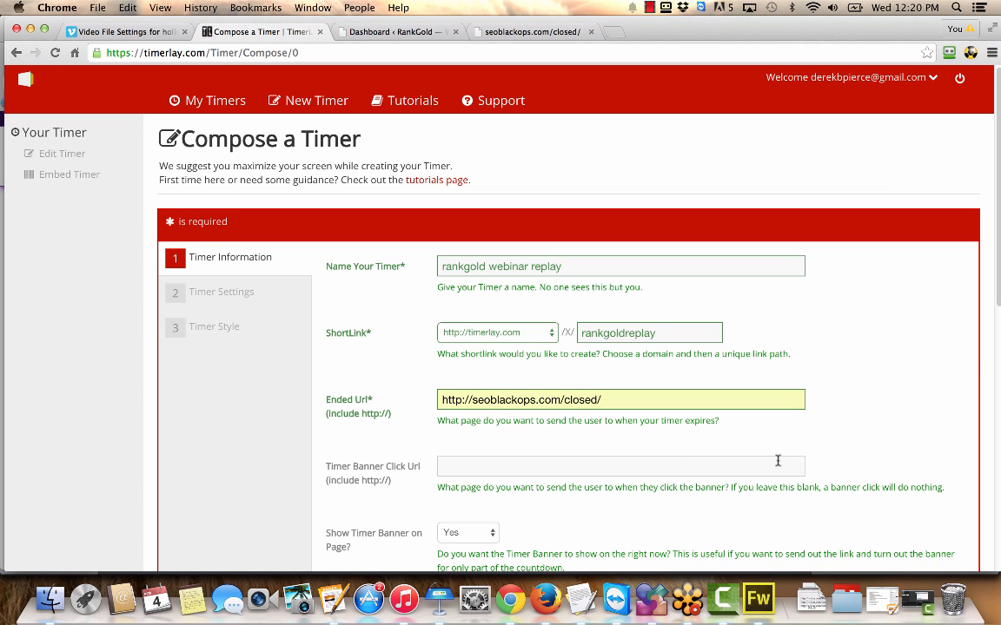
Step: Continue to Timer Settings with the banner click, overlay and Facebook fields left blank, and set the timer type to Specific Date
scroll(997, 299, down, 5)
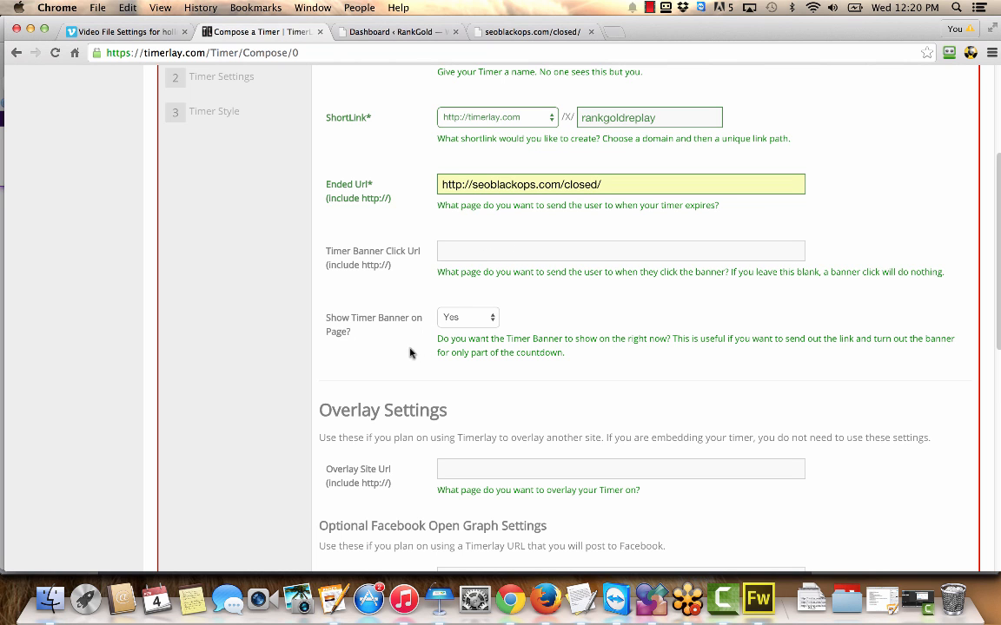
scroll(560, 321, down, 5)
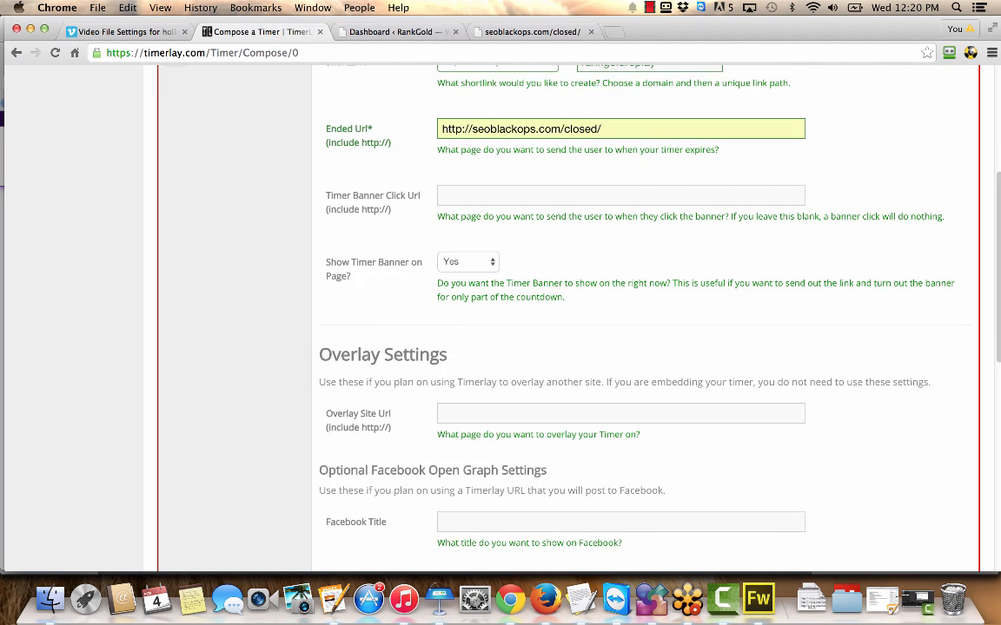
scroll(561, 322, down, 3)
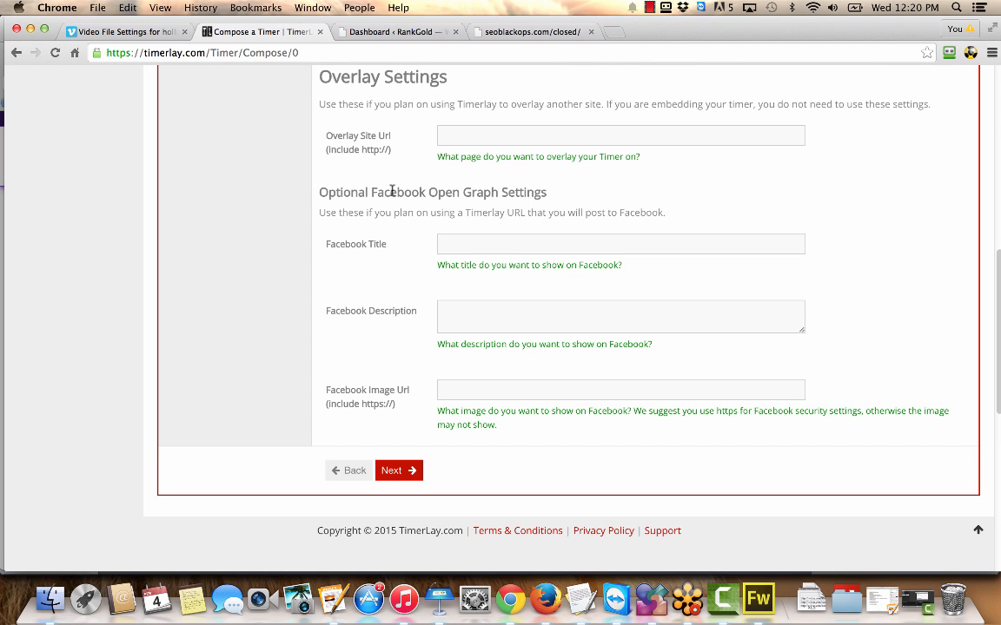
click(398, 471)
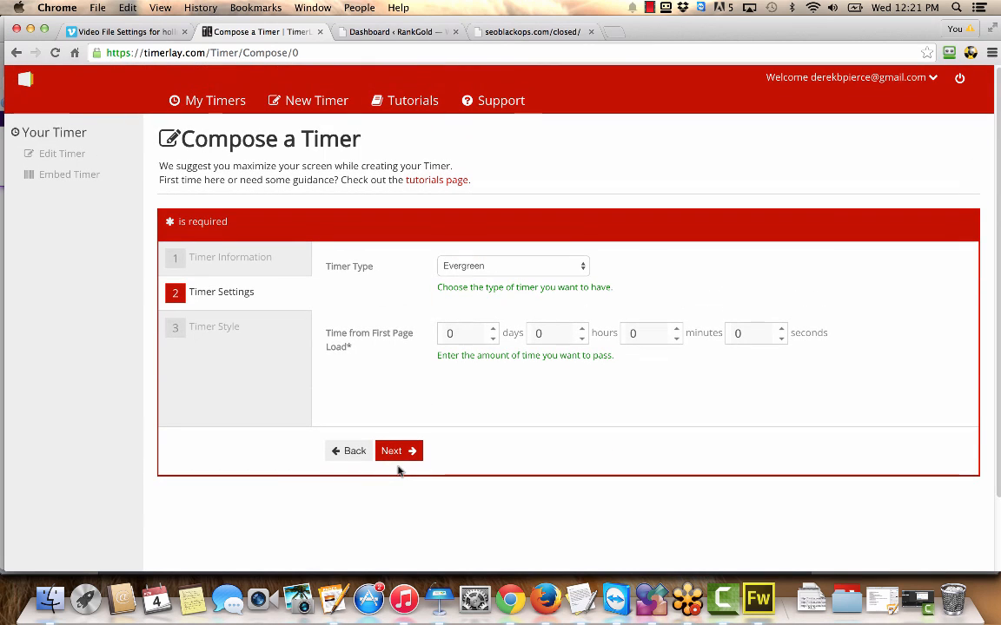
click(497, 268)
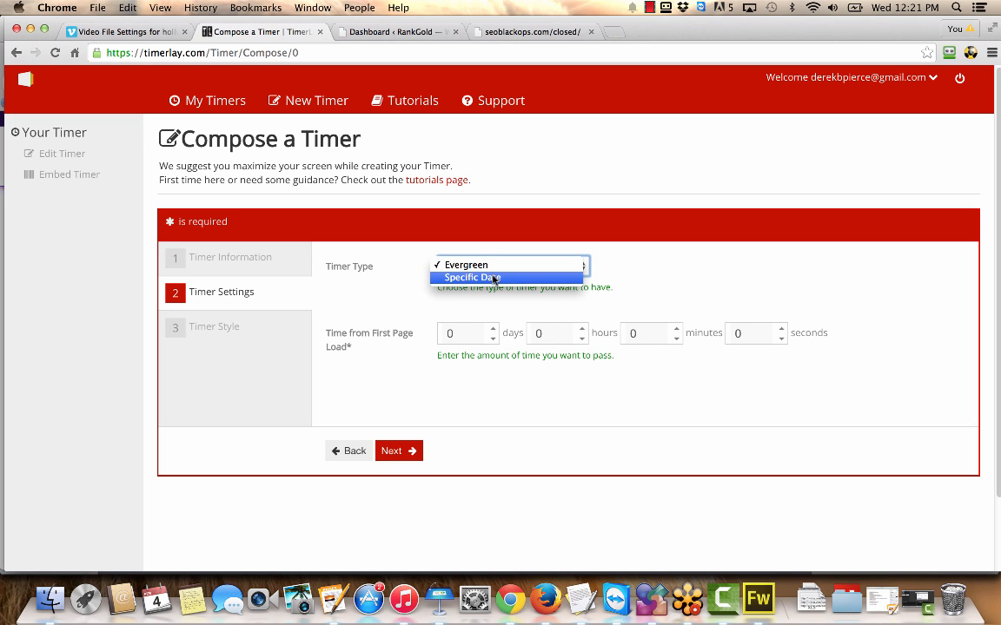
click(494, 279)
Step: Set the timer's end date to 02/08/2015 and its end time to 11:59 PM
click(483, 333)
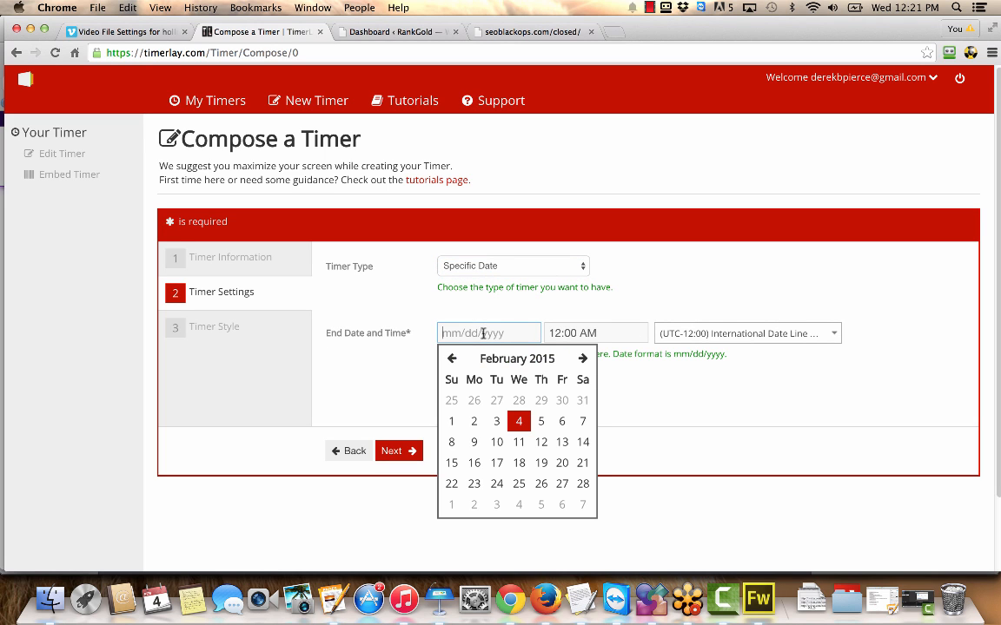
click(452, 442)
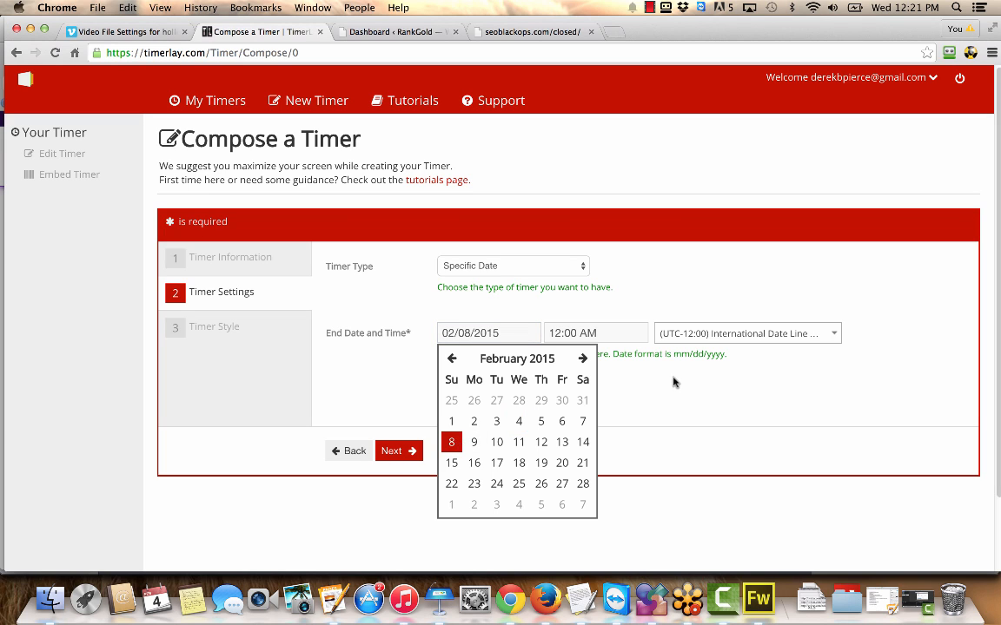
click(604, 333)
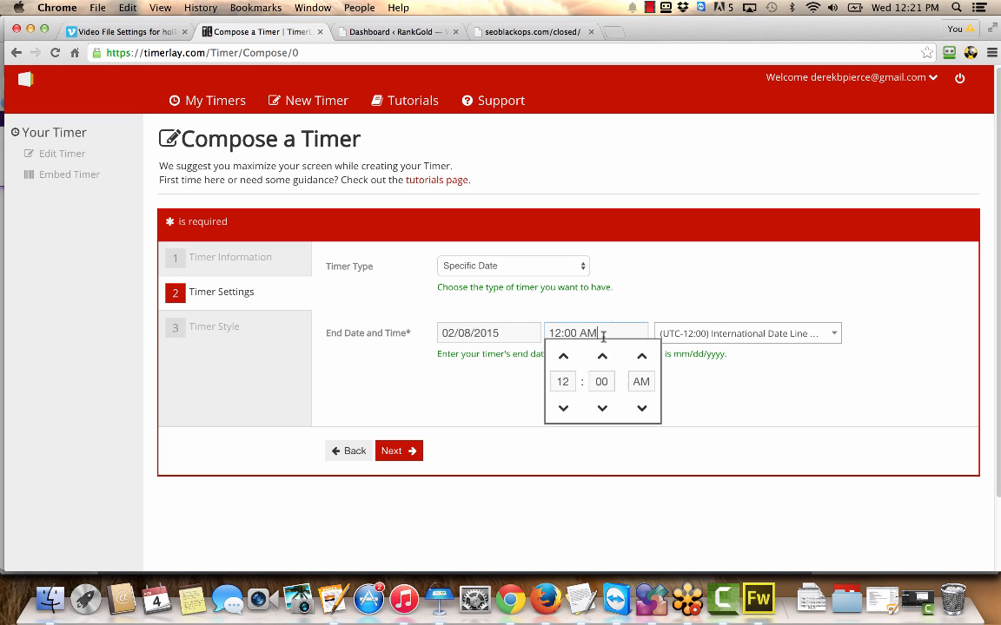
click(560, 408)
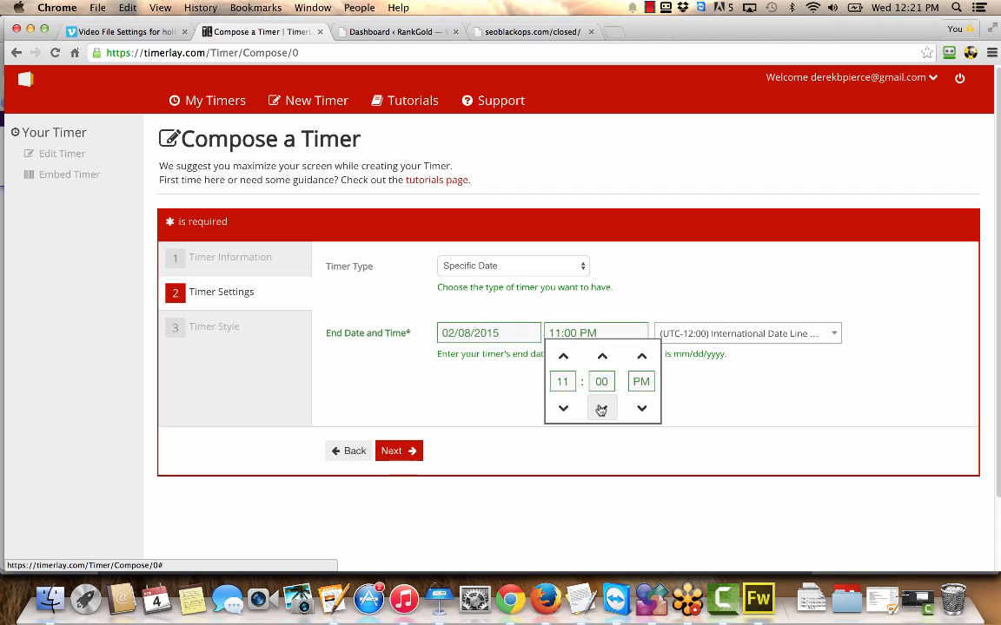
click(601, 409)
click(562, 356)
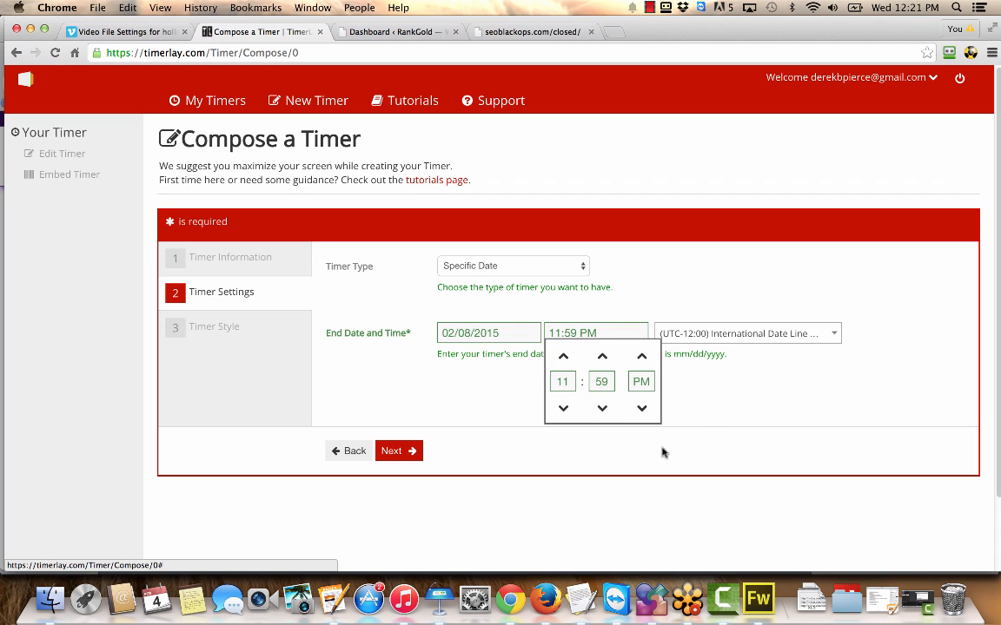
click(703, 411)
Step: Set the timer's time zone to (UTC-06:00) Central Time (US & Canada)
click(726, 333)
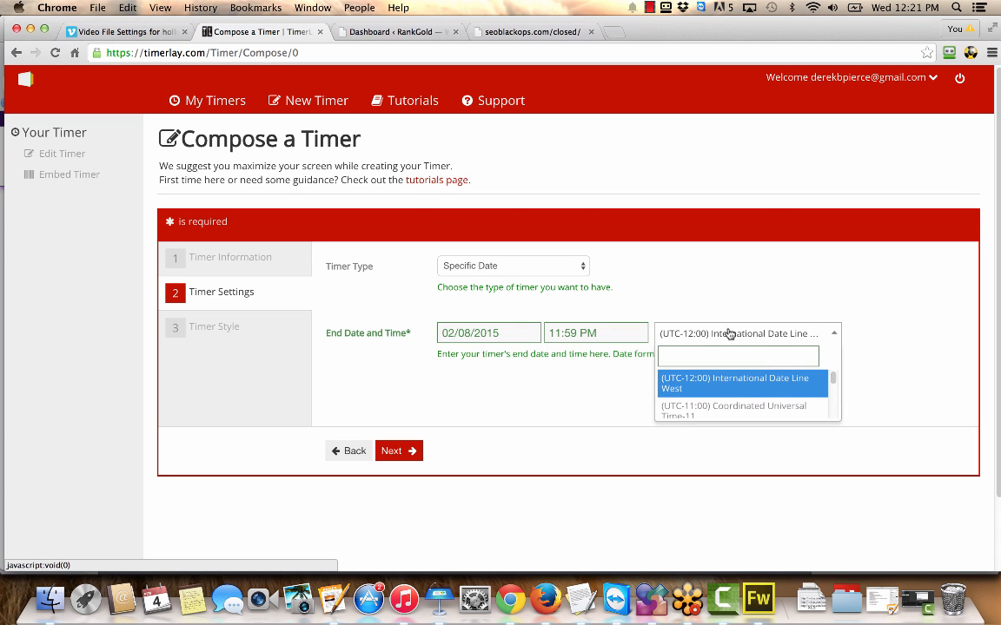
text(e)
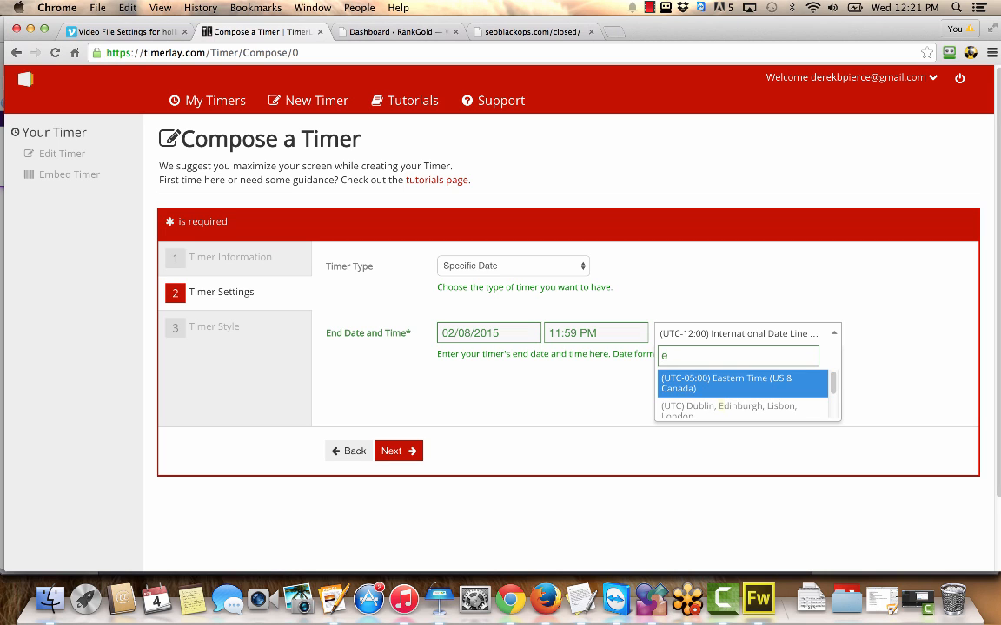
key(BackSpace)
text(ce)
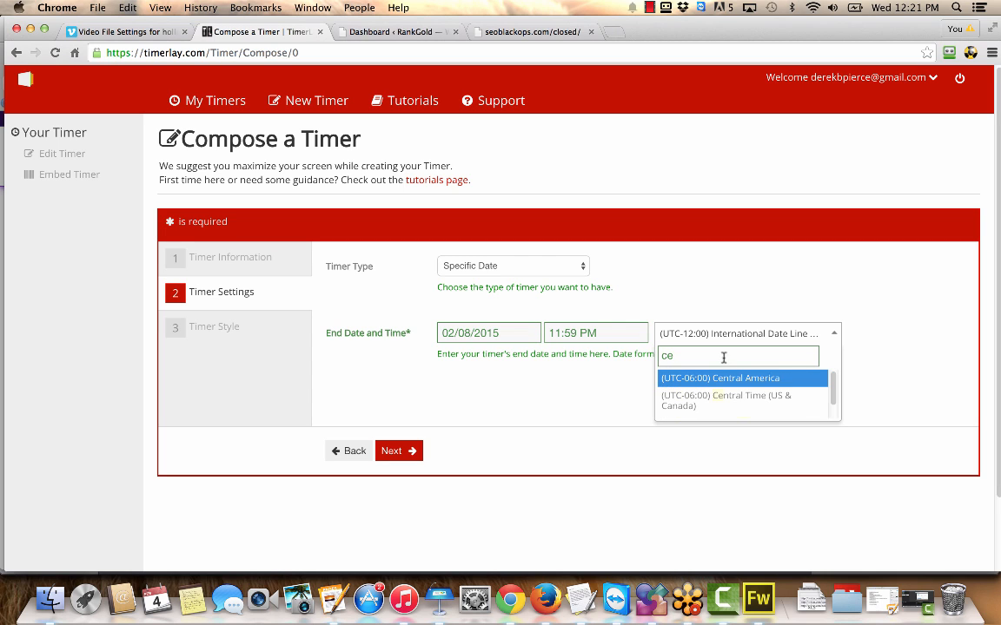
click(735, 403)
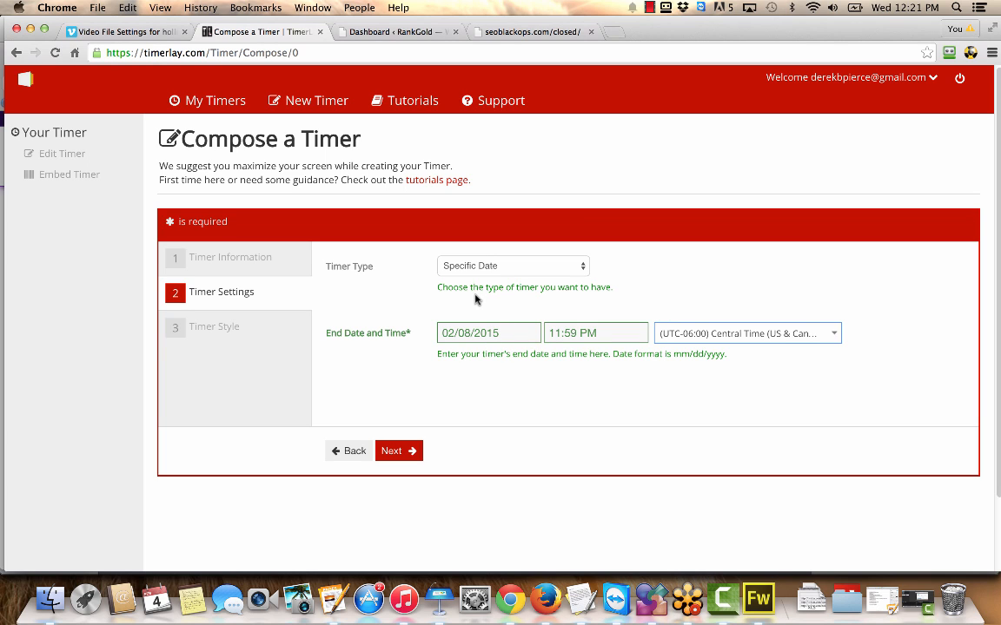
Step: Continue to Timer Style and give the timer banner a custom dark red background color
click(407, 453)
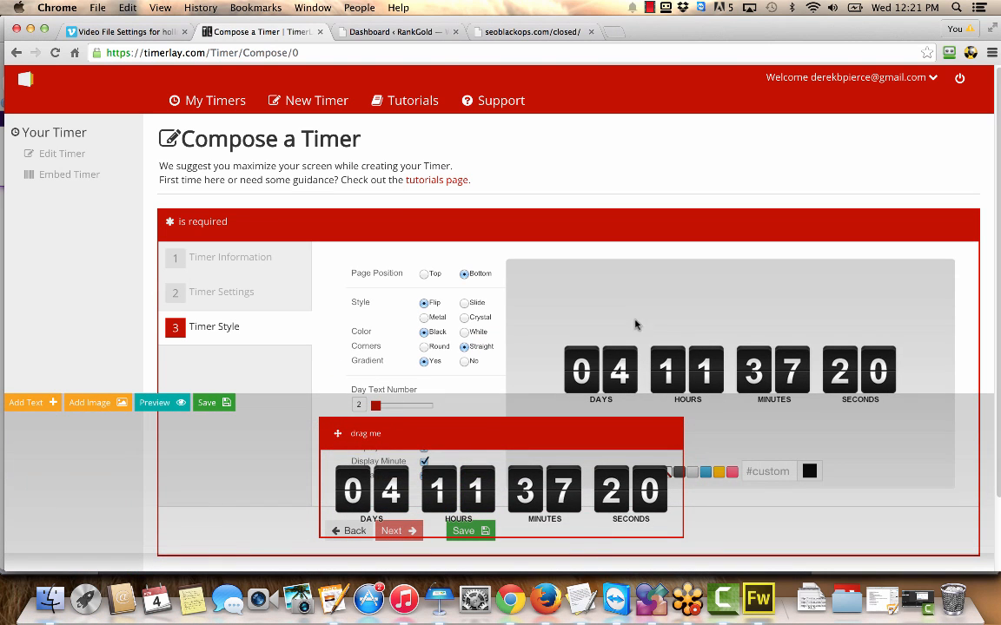
drag(998, 137, 998, 287)
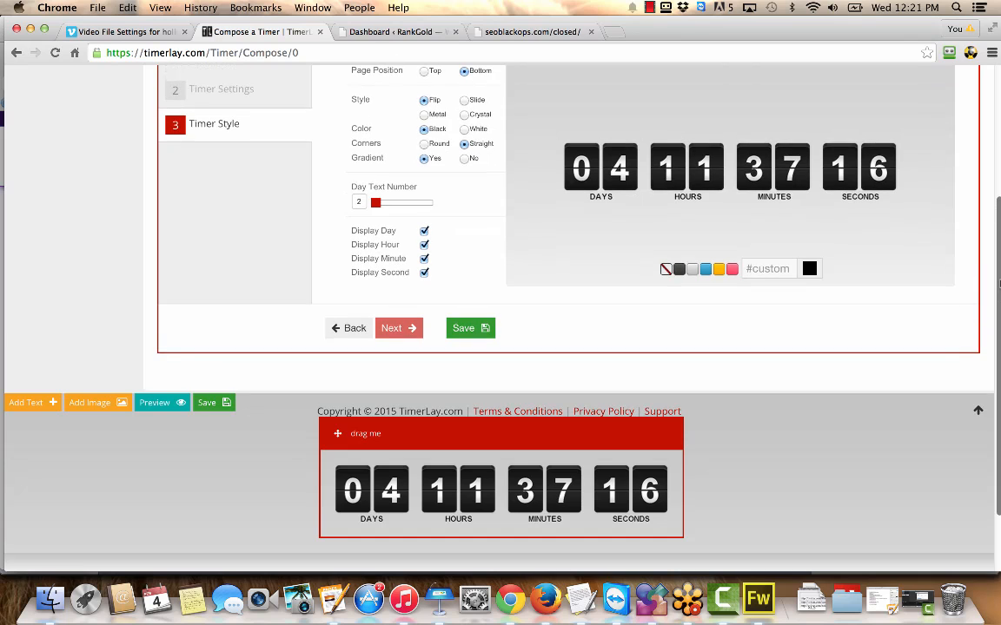
click(810, 270)
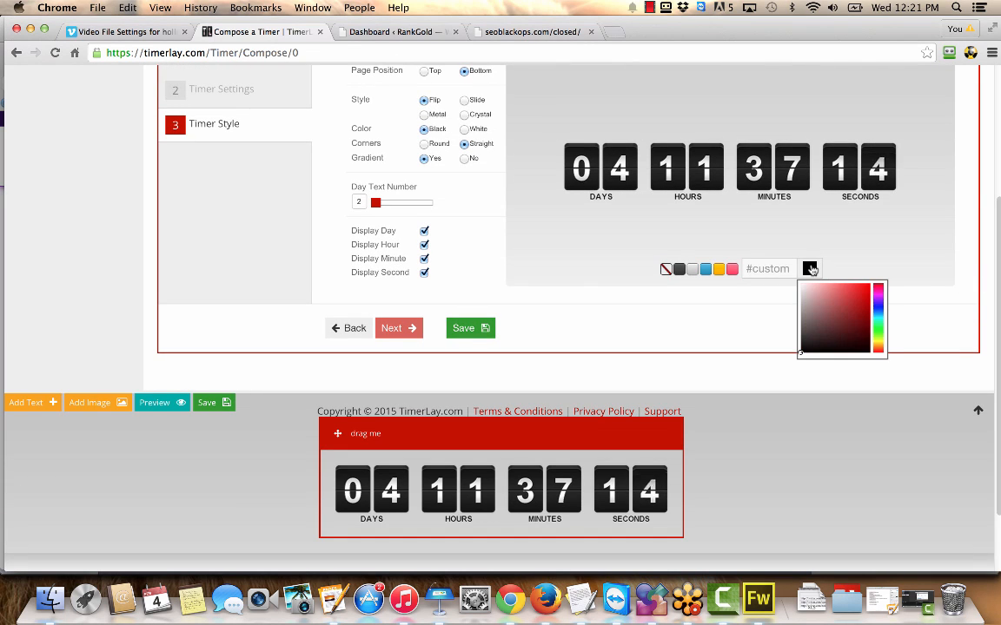
click(852, 312)
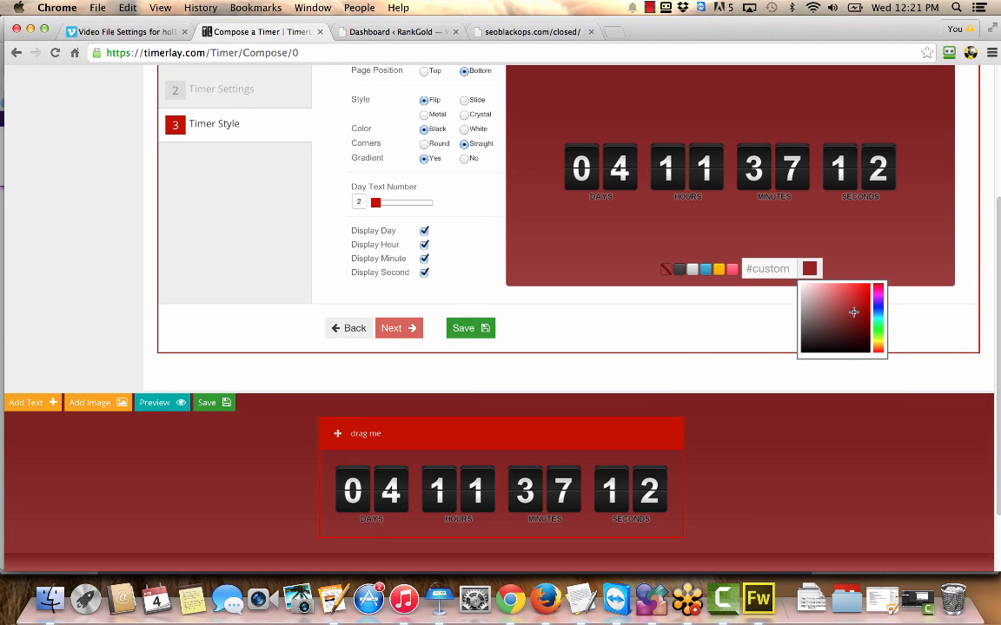
Step: Save the timer with the #962323 banner background and copy its 591 by 113 px embed code
click(687, 347)
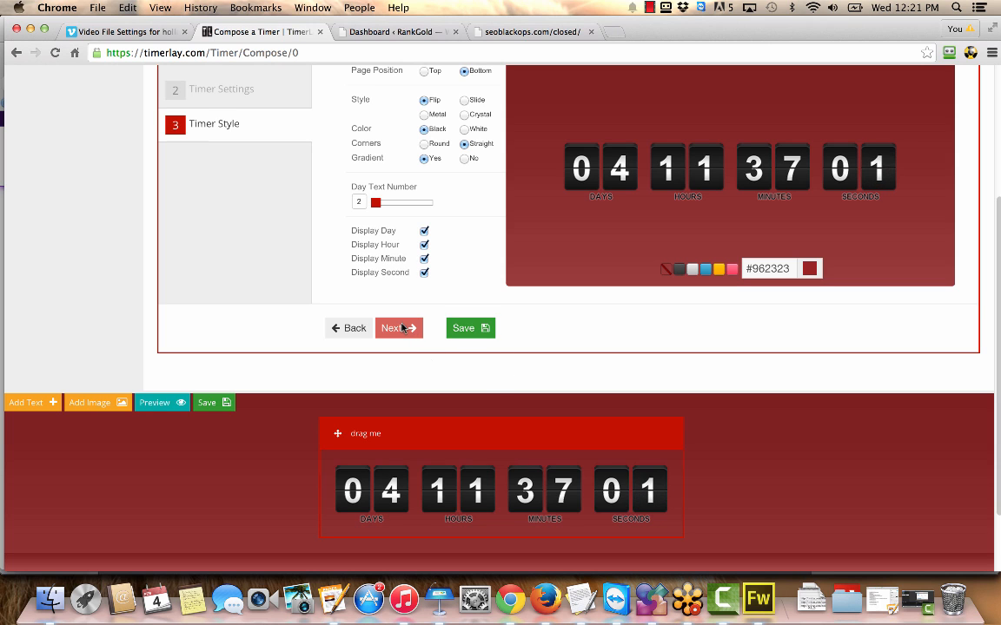
click(463, 328)
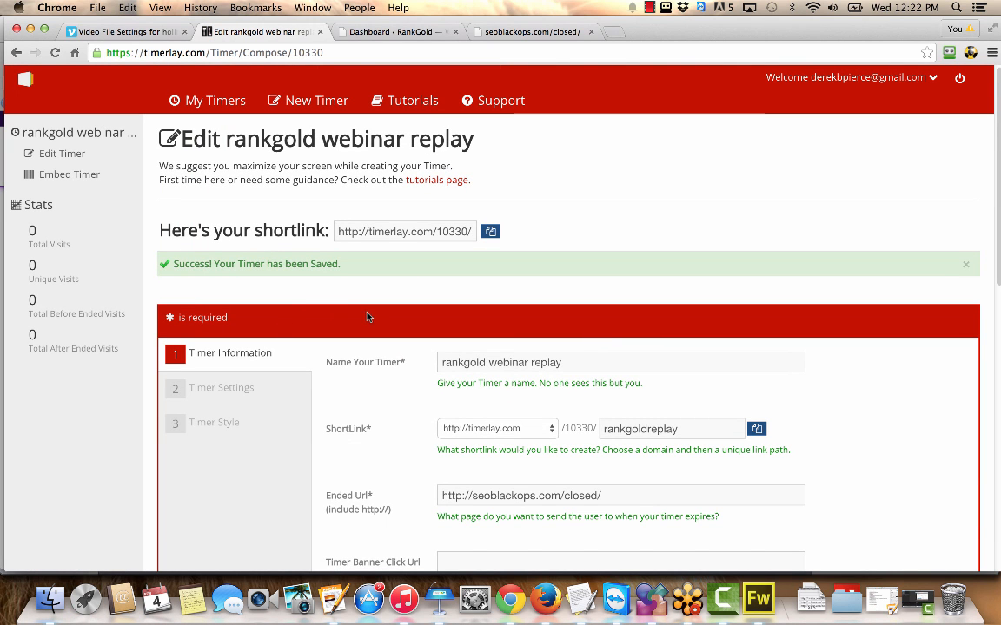
click(79, 176)
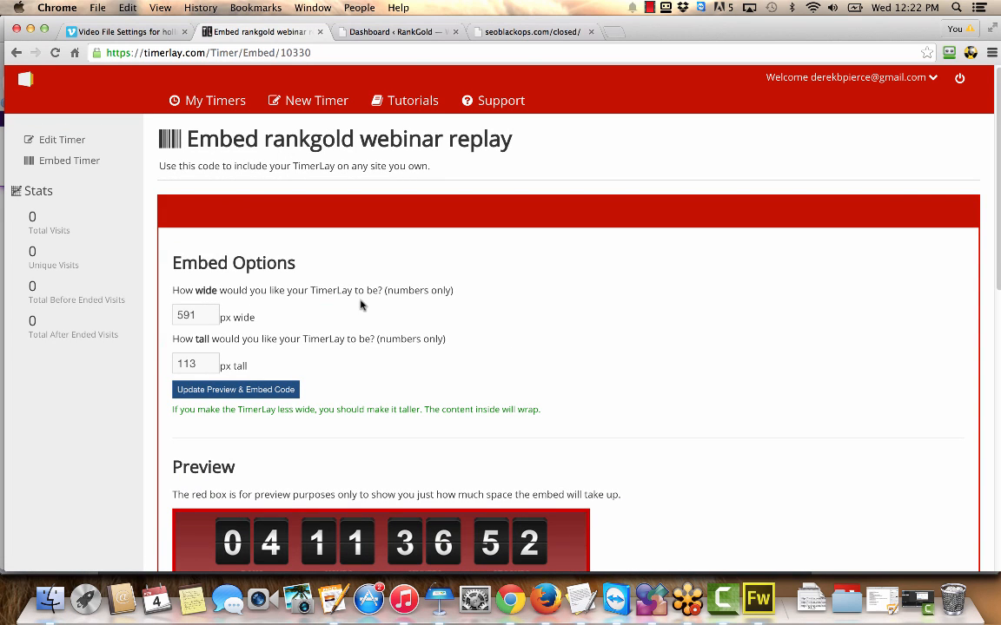
scroll(532, 346, down, 5)
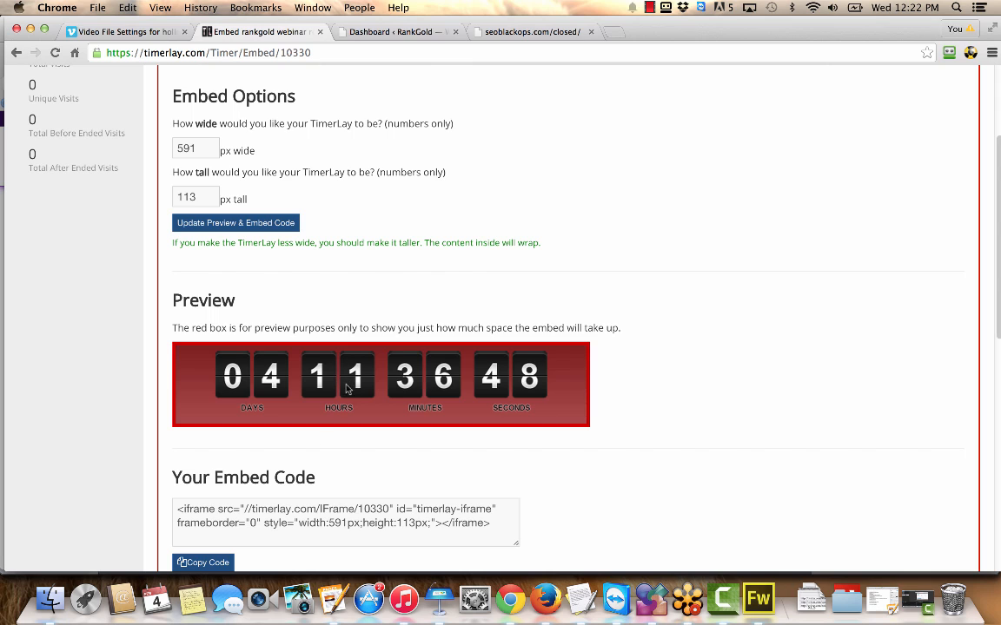
triple_click(372, 522)
click(193, 562)
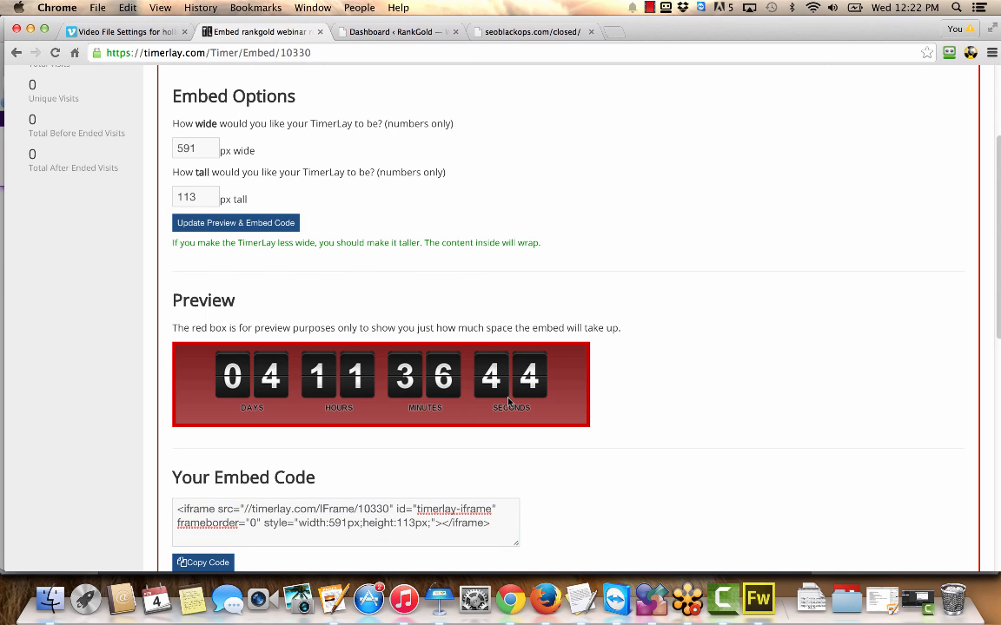
Step: Return to the WordPress headline editor and paste the timer's iframe code as HTML on a new line below the WARNING text
click(395, 35)
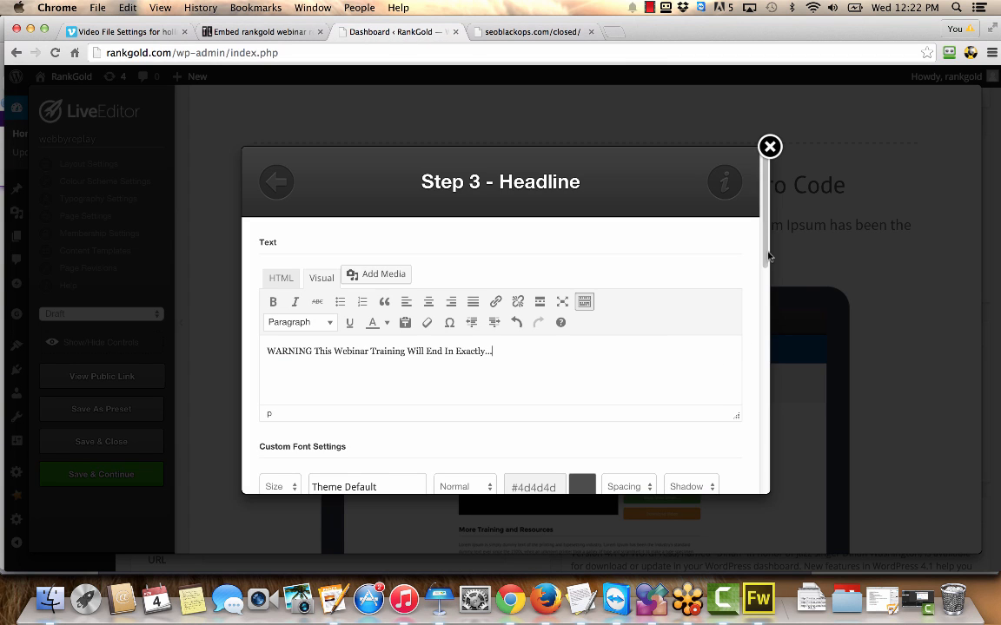
scroll(764, 258, down, 3)
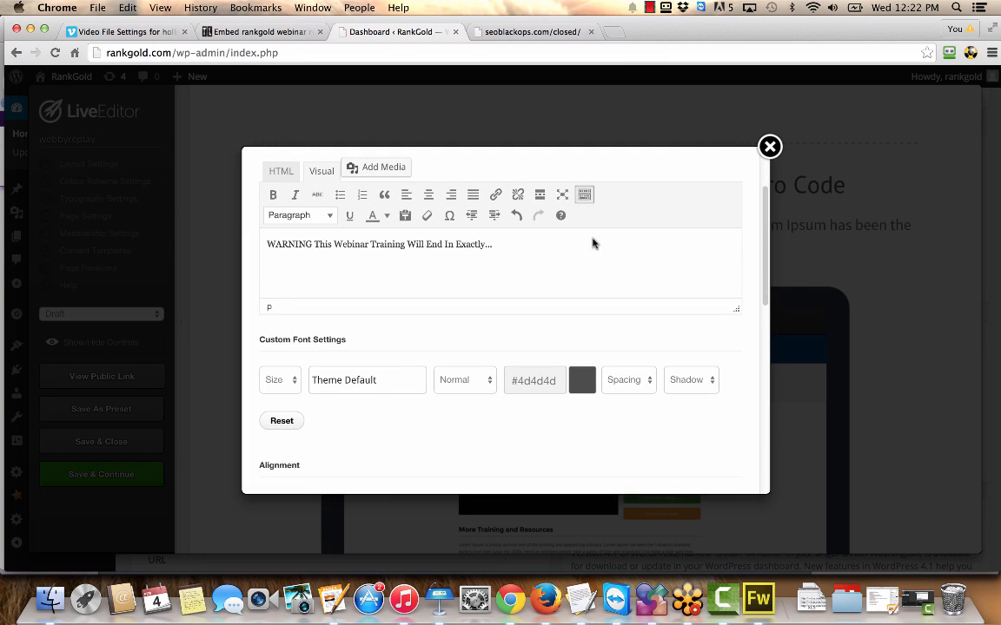
click(508, 247)
key(Return)
click(279, 172)
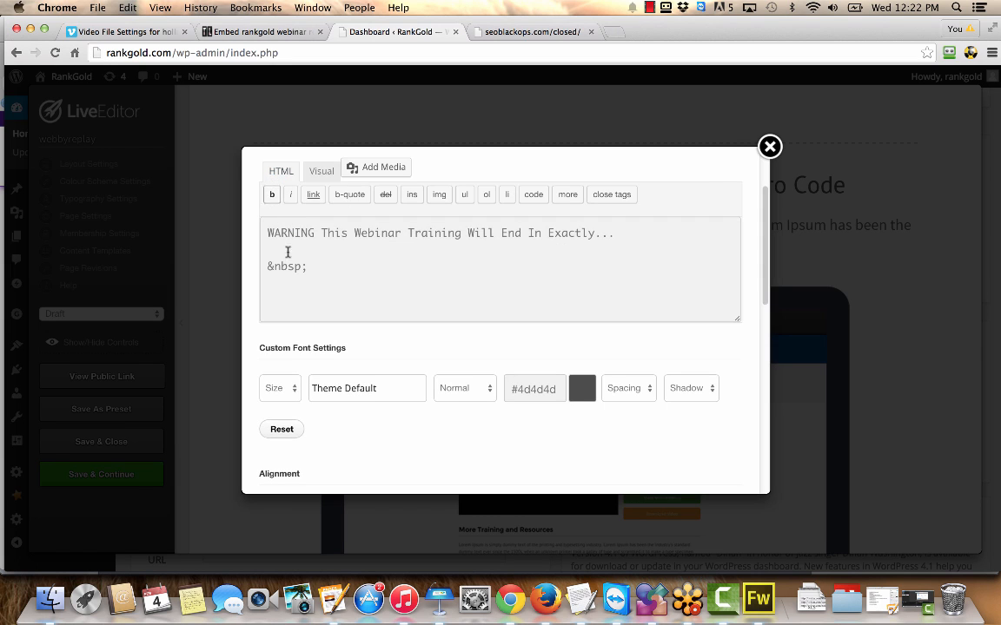
click(312, 268)
key(super+v)
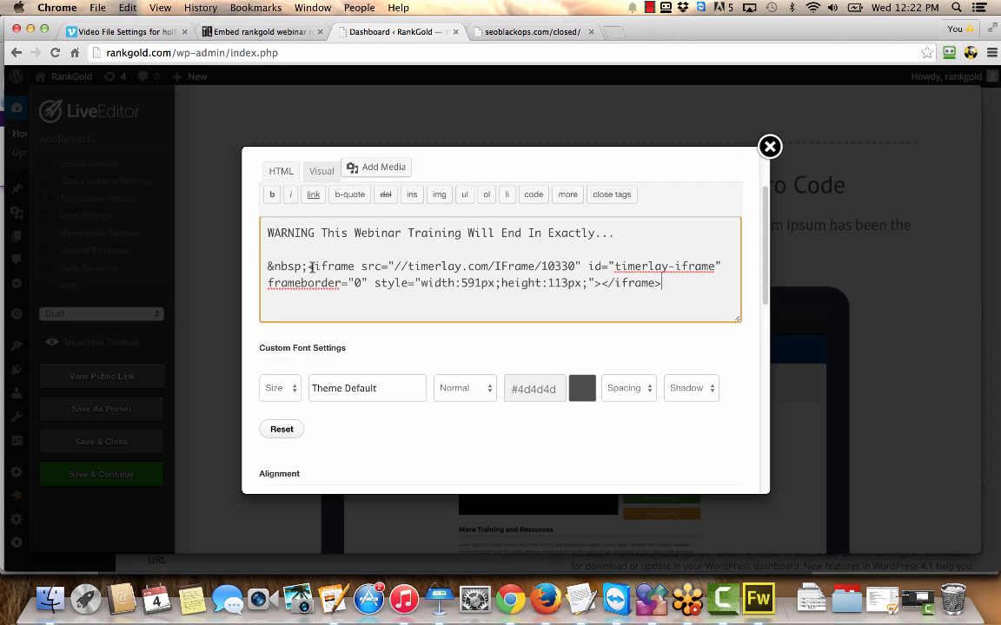
click(320, 171)
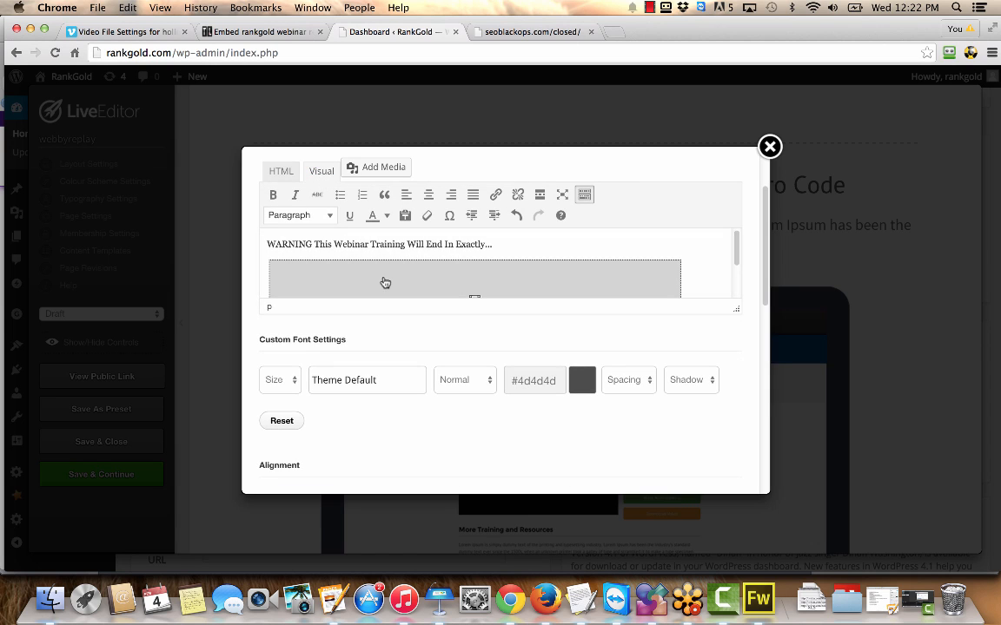
Step: Center the embedded timer frame in the headline text and insert the headline element into the page
click(547, 275)
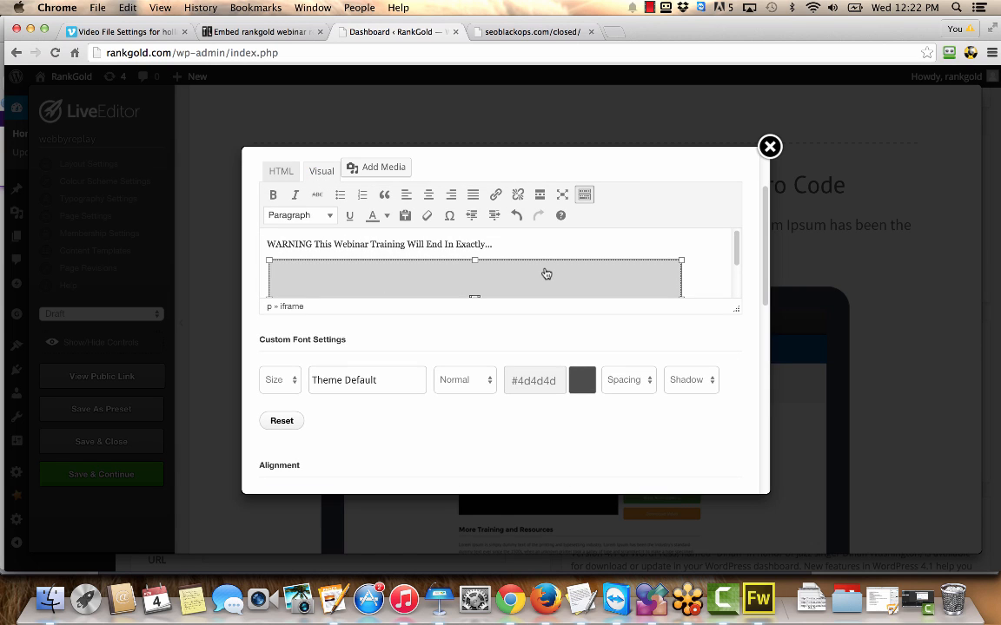
click(427, 196)
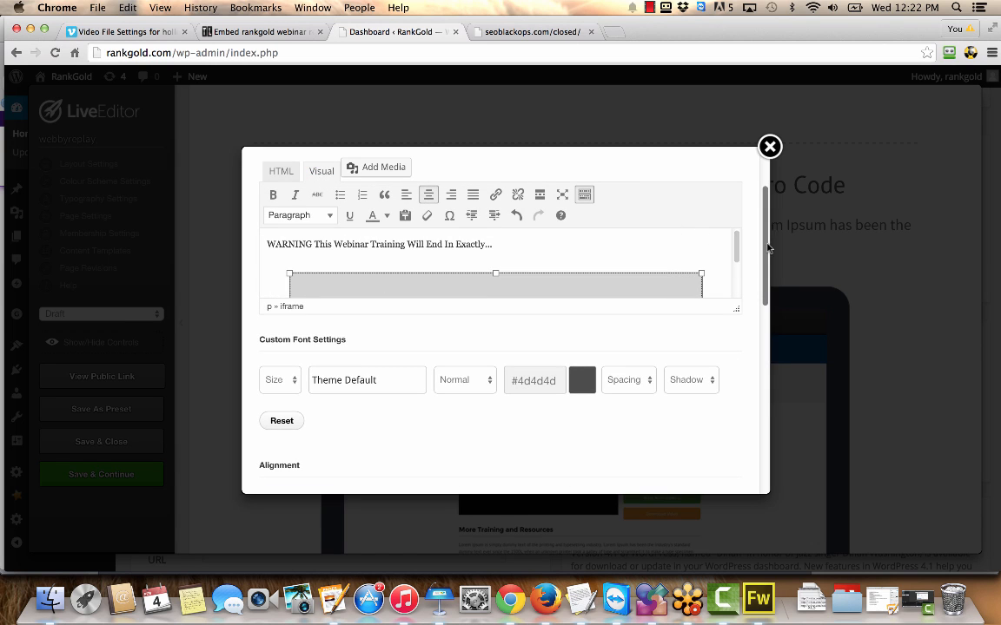
scroll(747, 261, down, 10)
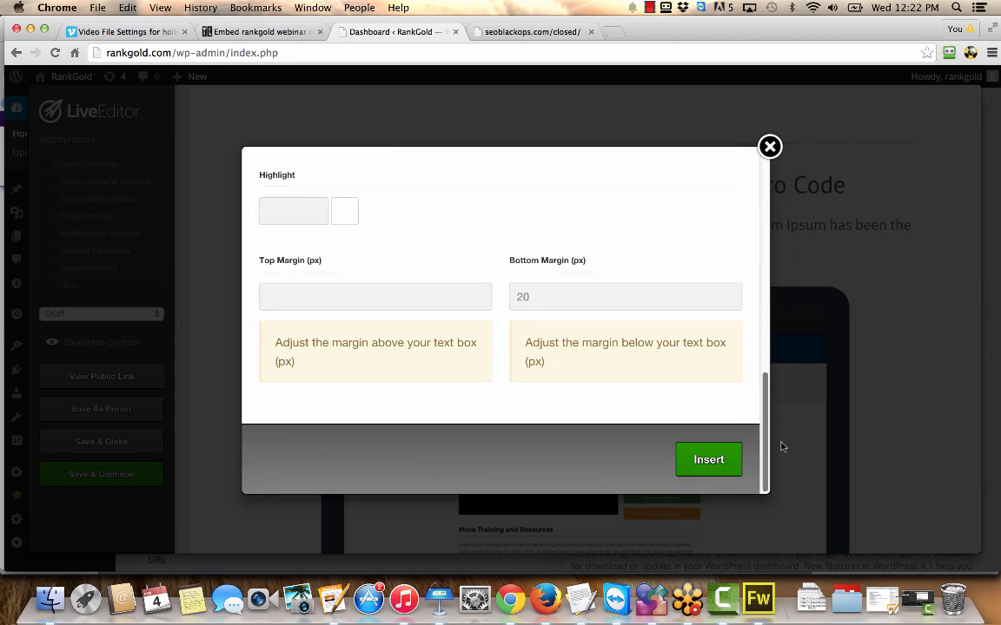
click(719, 464)
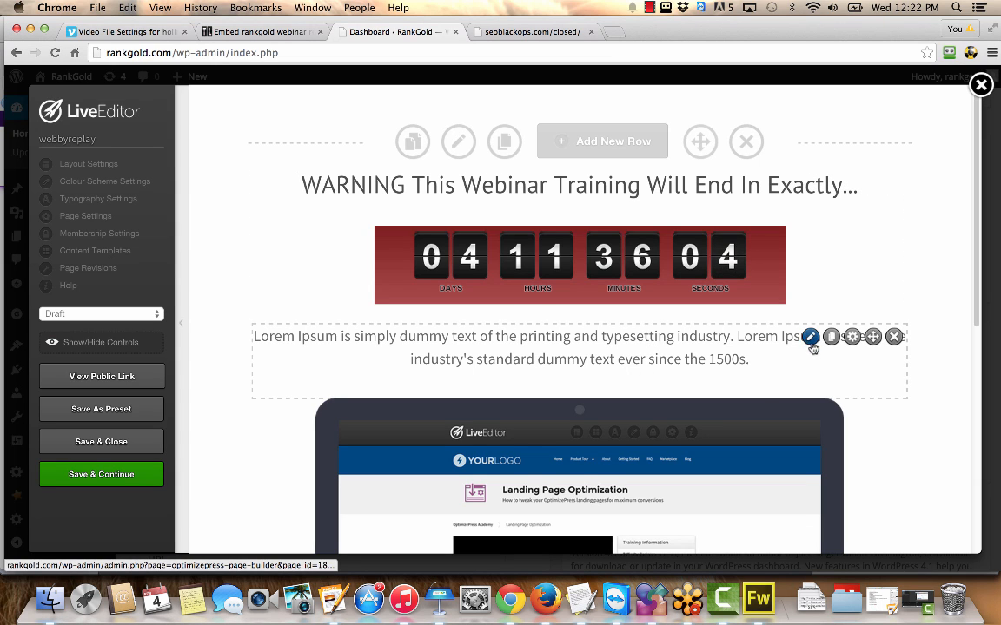
Step: Delete the Lorem Ipsum text element below the countdown timer
click(894, 336)
click(605, 214)
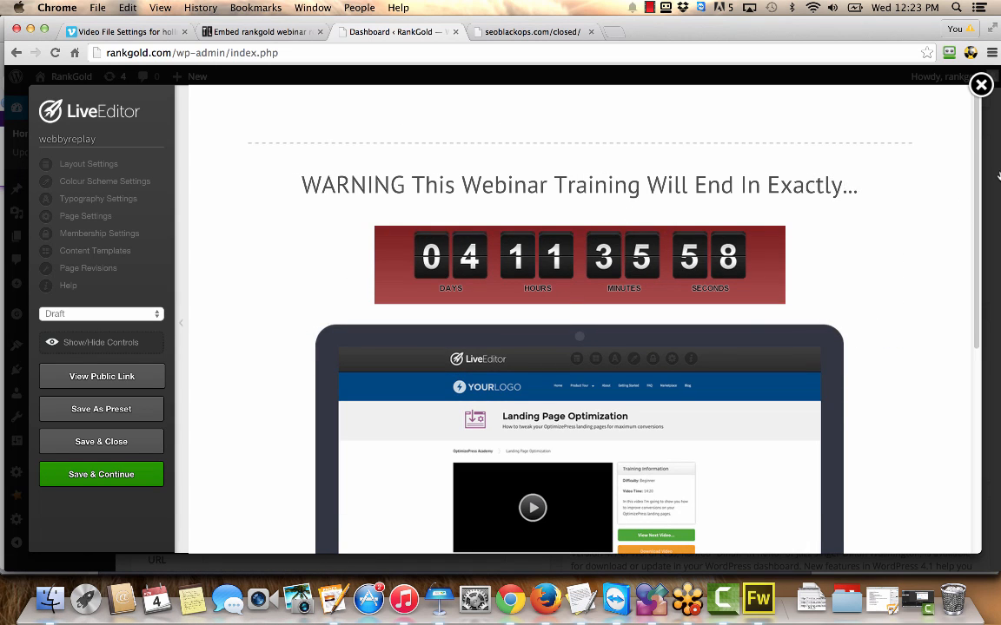
Step: Edit the computer monitor image element and change it to a Video Player element with the dark control-bar player style
drag(979, 180, 986, 259)
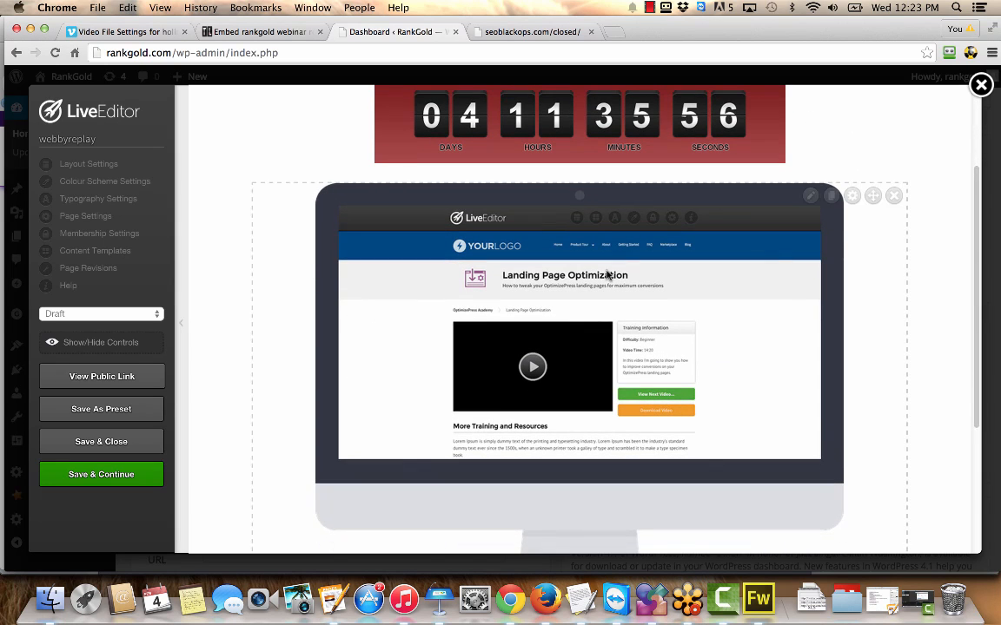
click(808, 198)
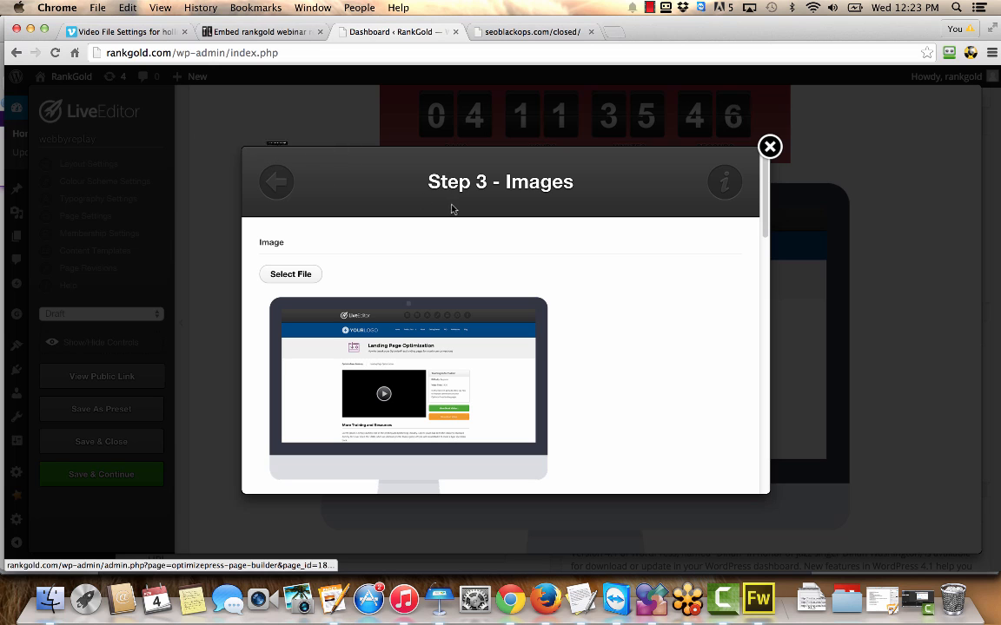
click(276, 183)
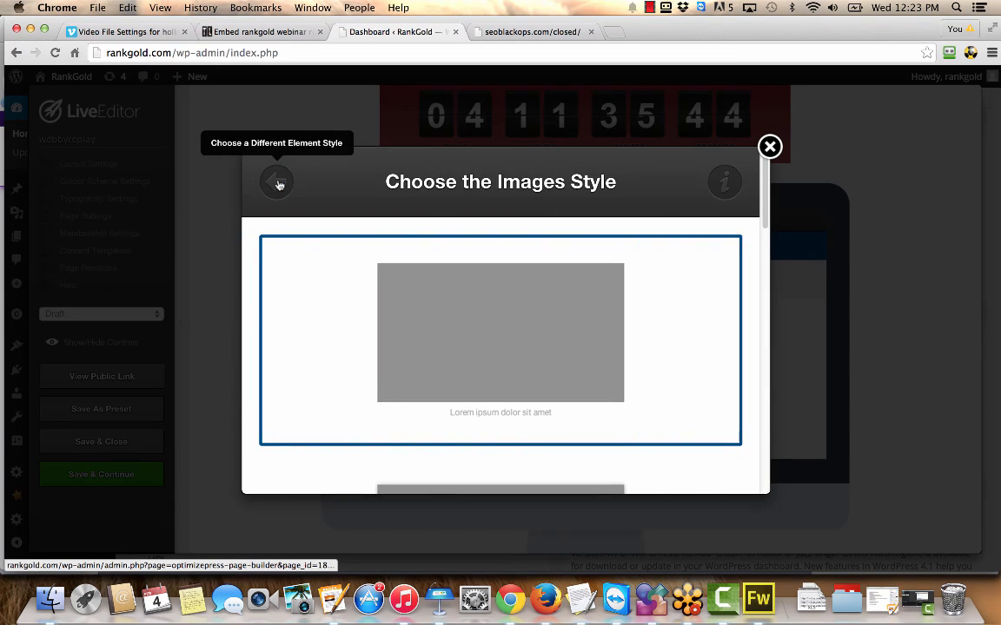
click(279, 183)
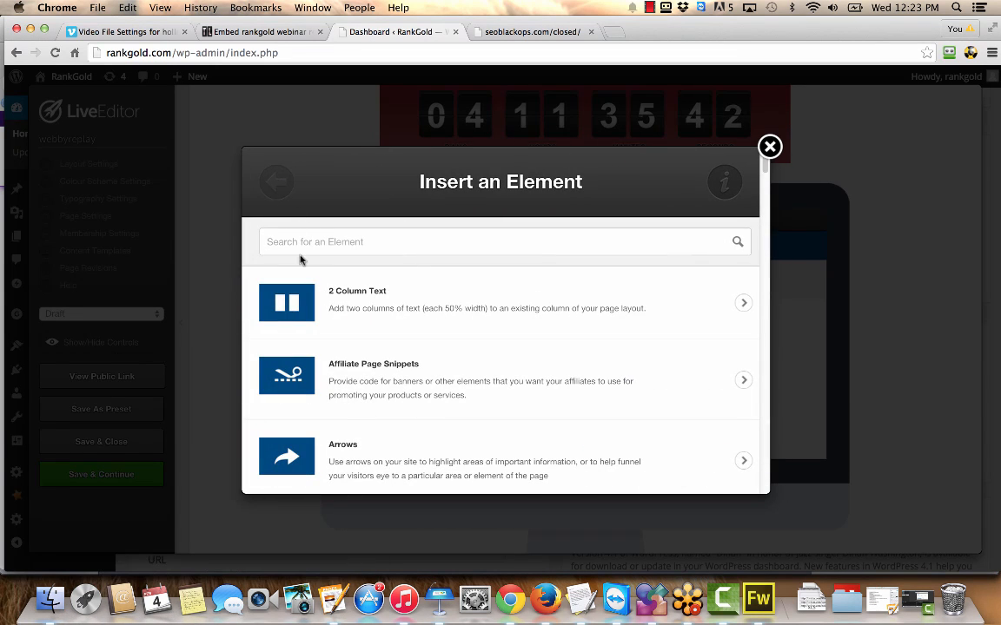
text(video)
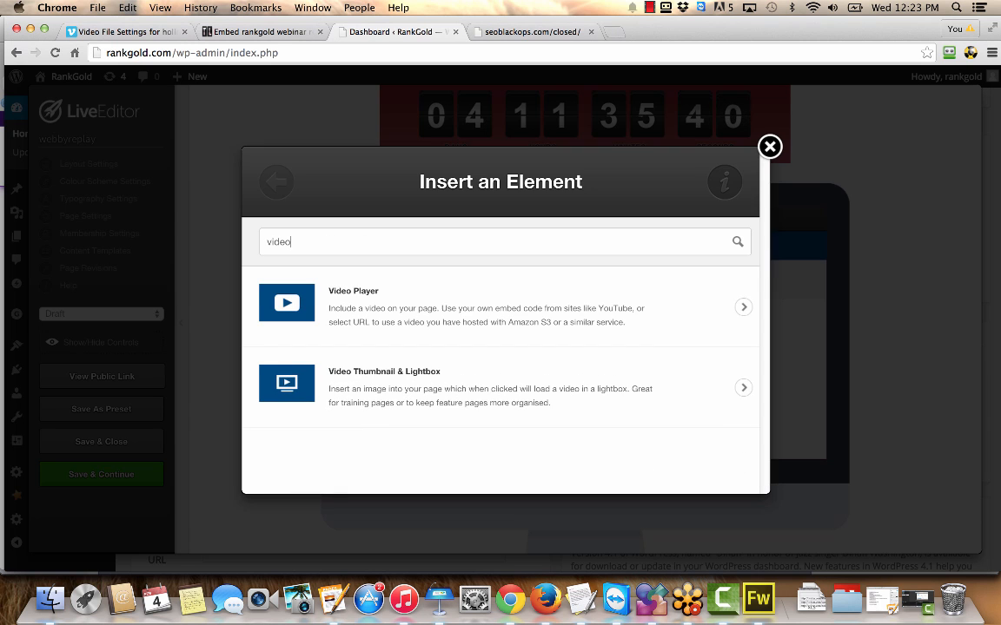
click(335, 304)
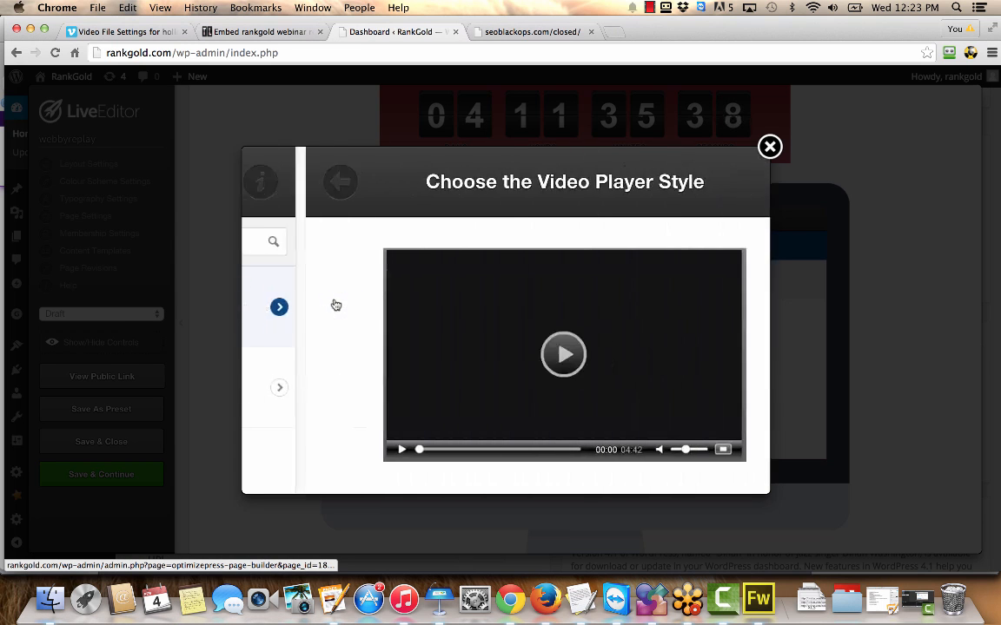
click(625, 318)
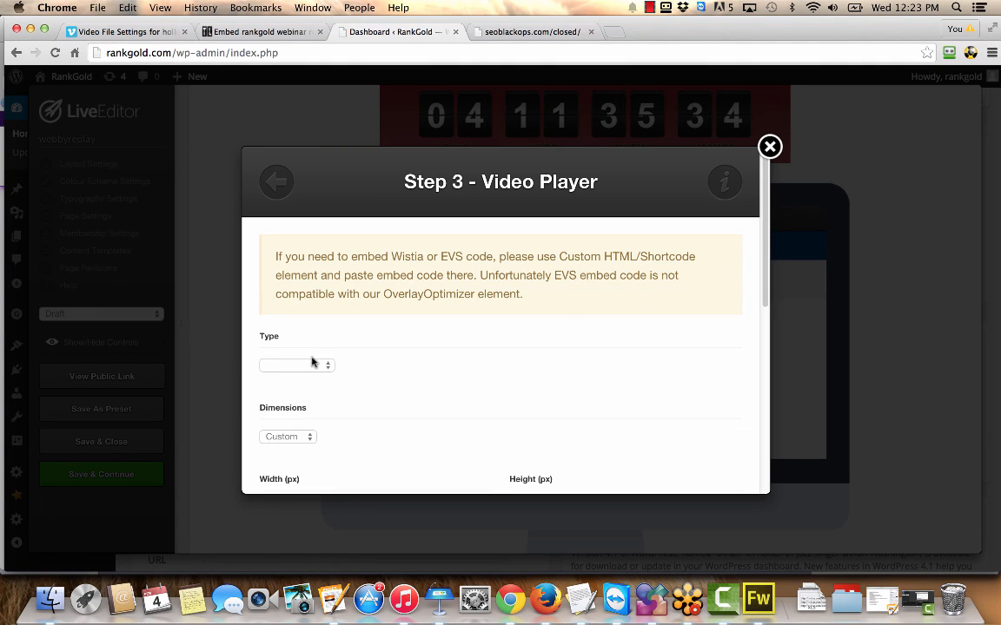
click(306, 365)
click(305, 377)
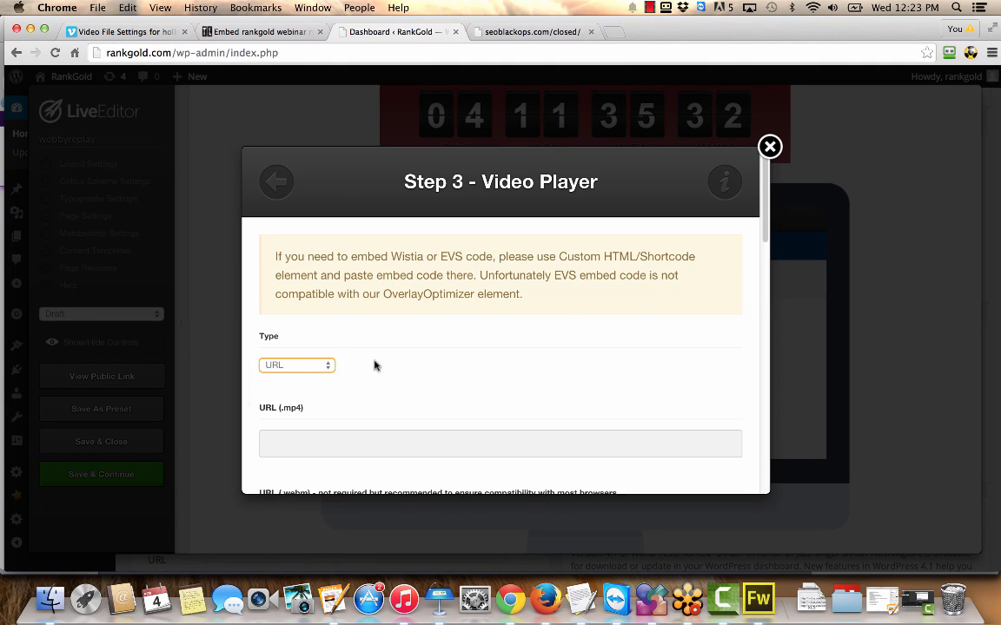
click(295, 365)
click(299, 377)
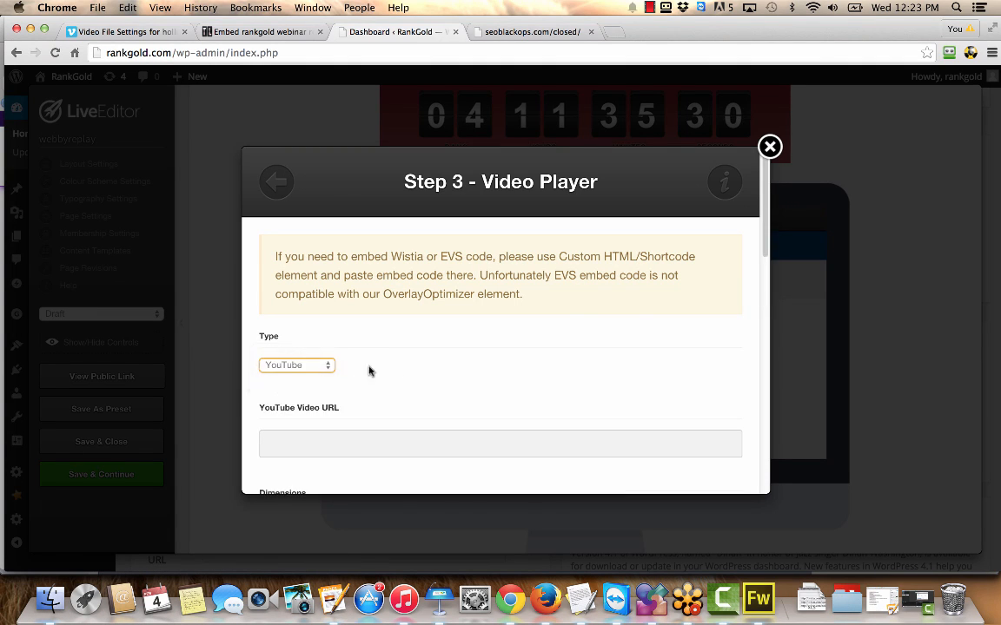
click(332, 443)
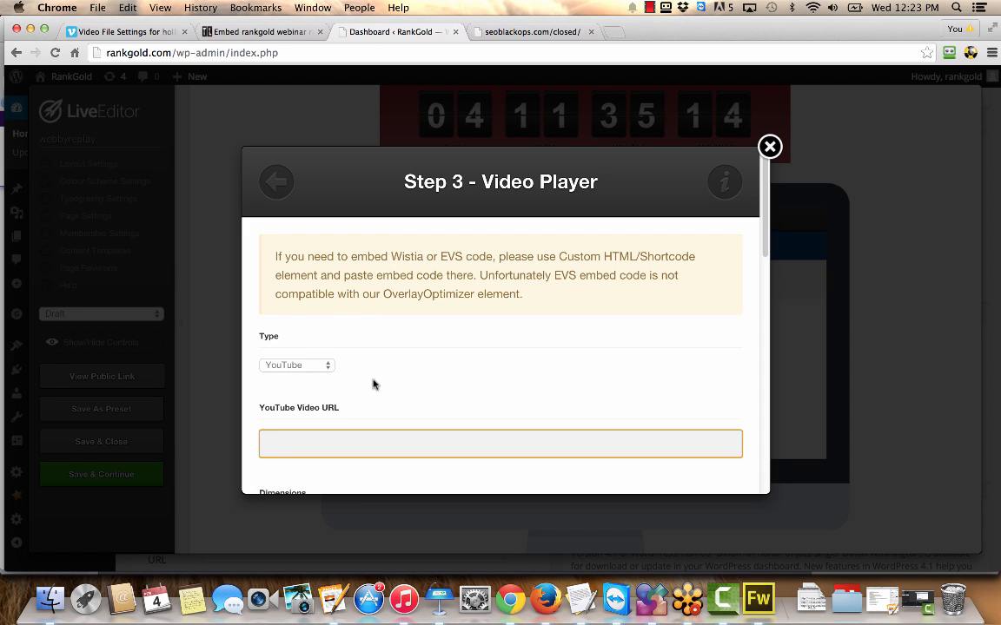
Step: Set the video type to URL and enter the High Def direct link from the Vimeo file settings as the .mp4 URL
click(332, 365)
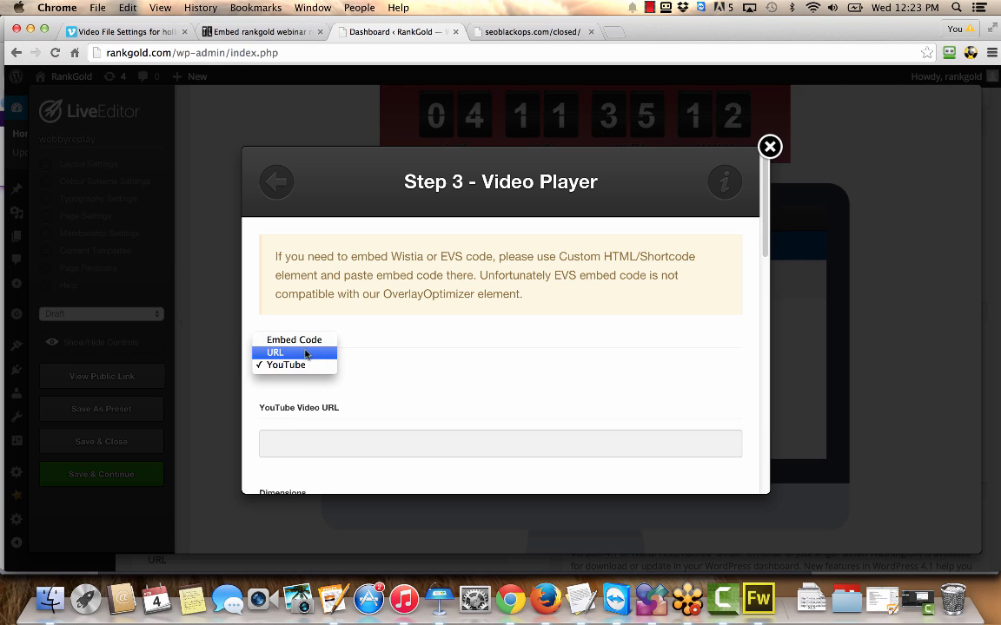
click(303, 352)
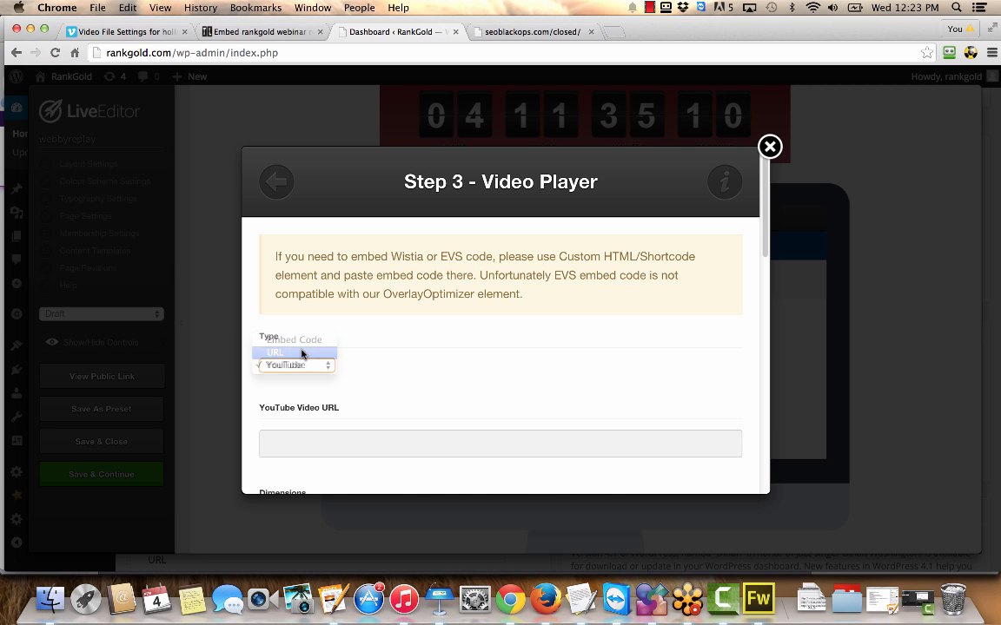
click(139, 33)
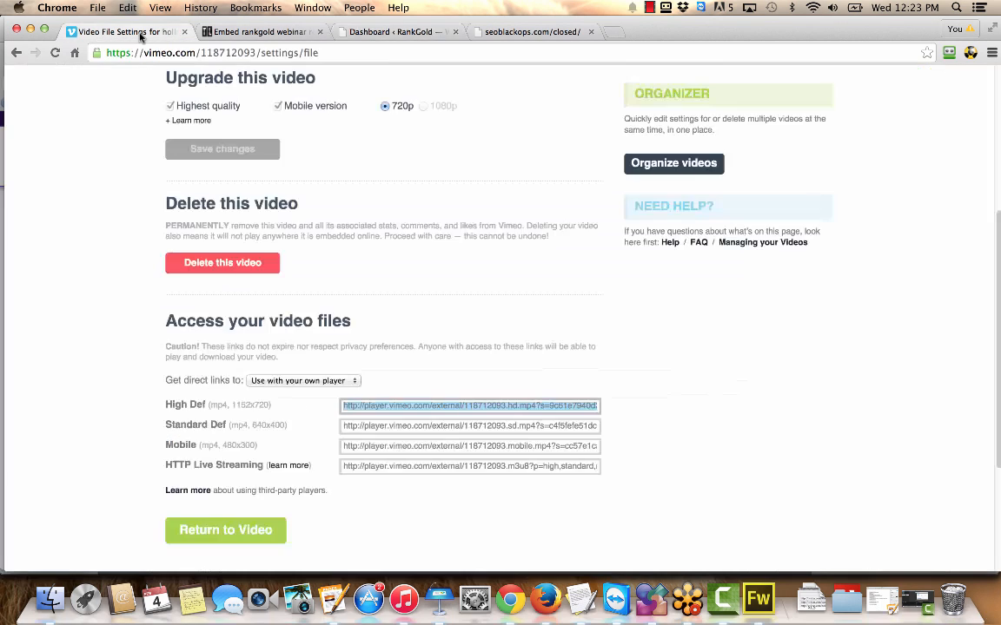
right_click(439, 405)
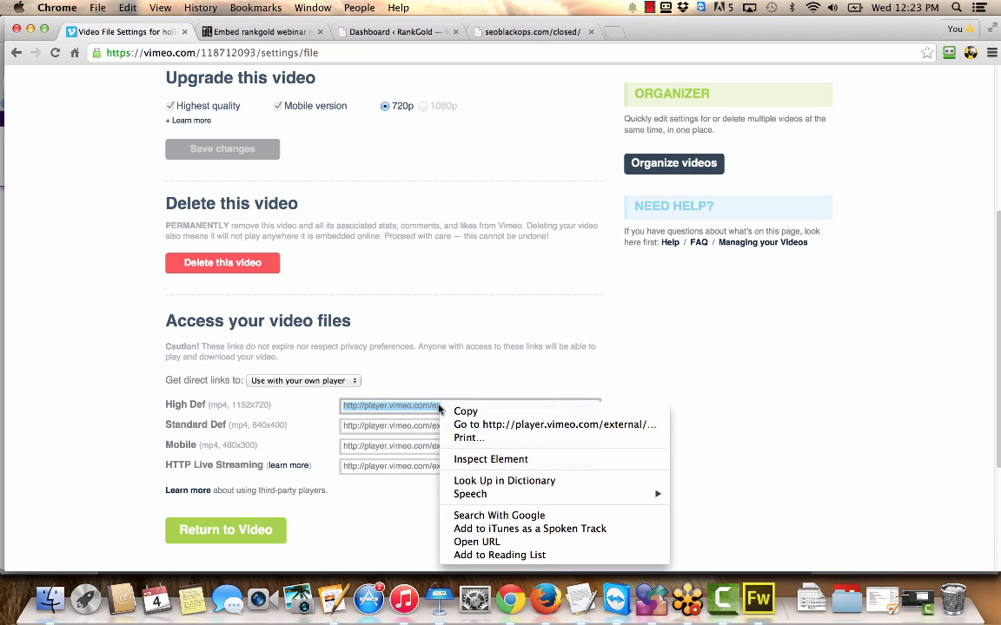
click(467, 411)
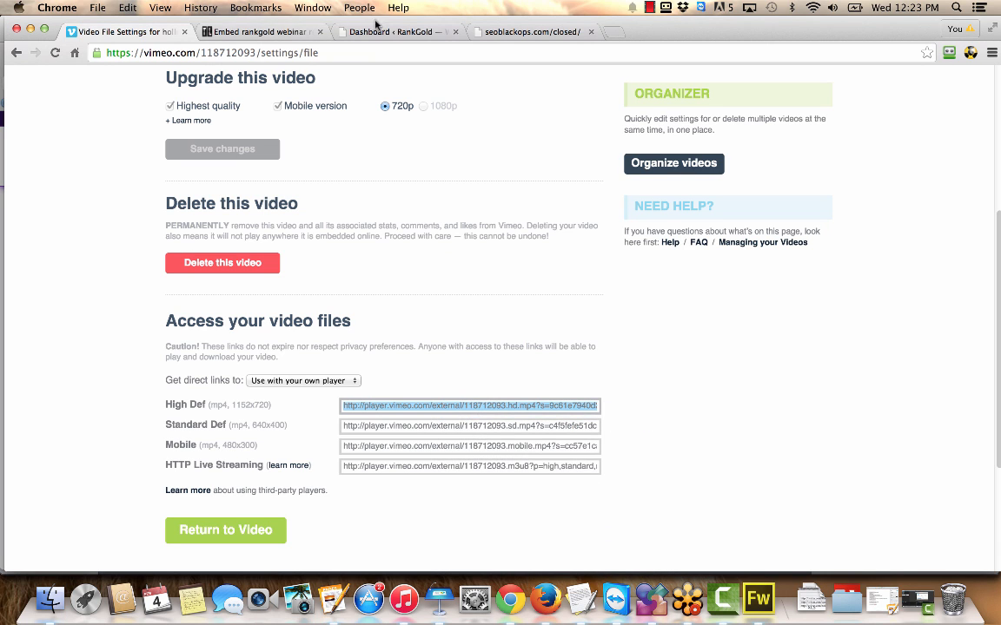
click(407, 32)
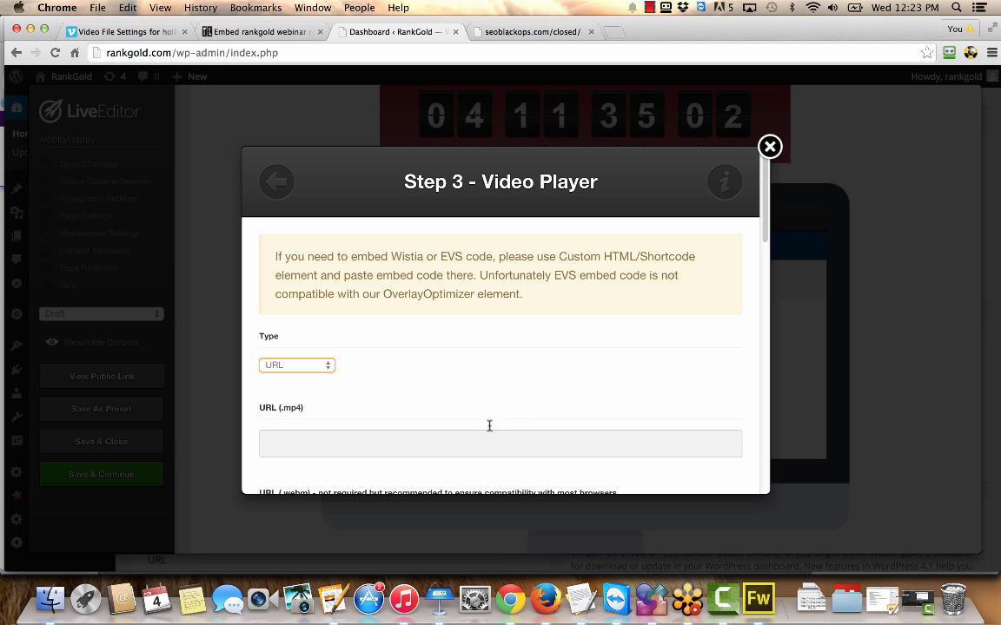
click(437, 444)
key(super+v)
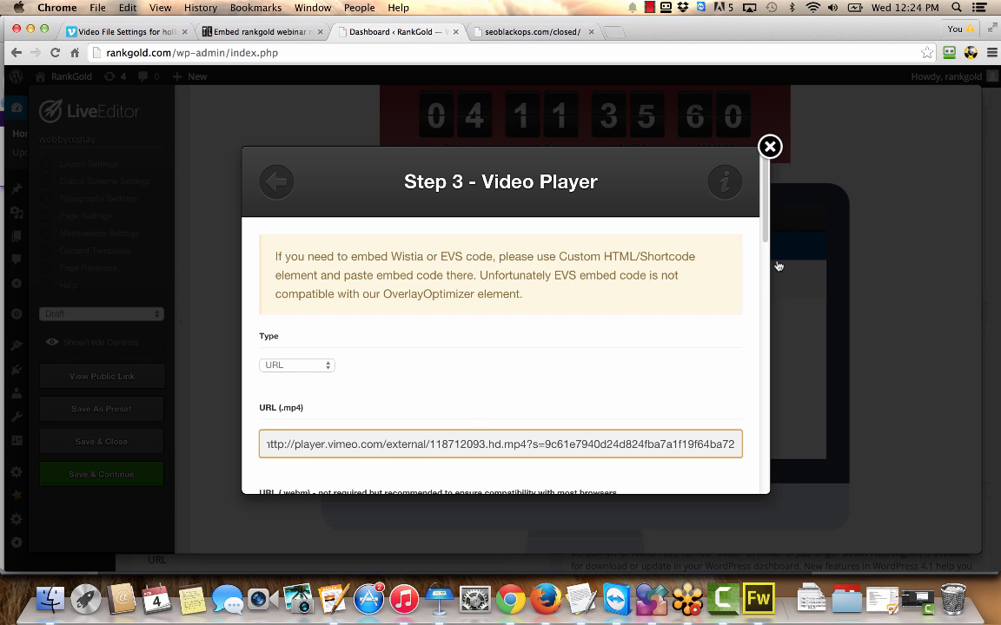
Step: Enable Hide Controls and Auto Play for the video player
click(768, 232)
drag(768, 233, 766, 362)
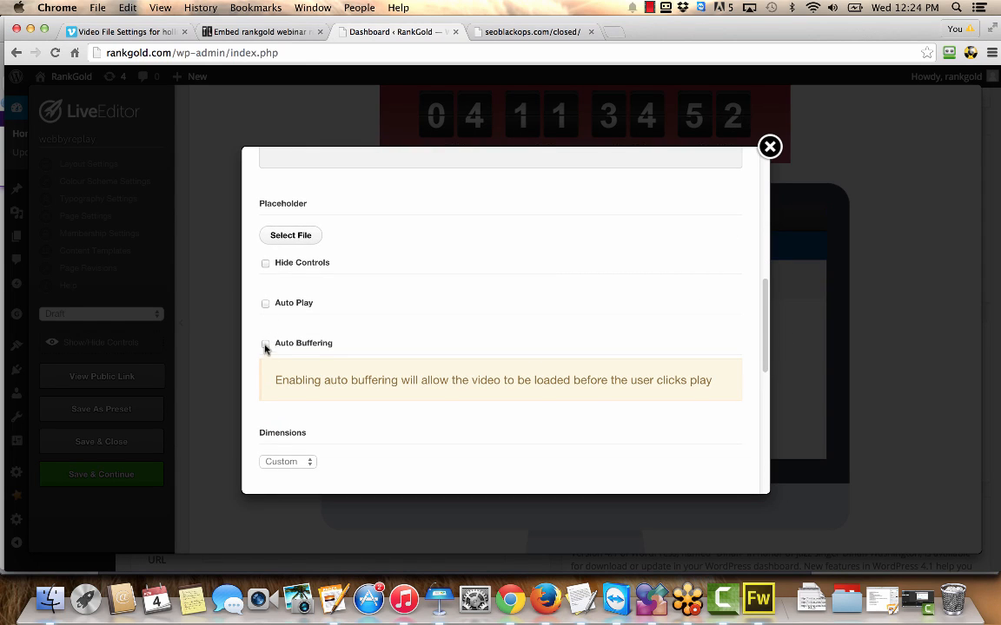
click(266, 263)
click(266, 303)
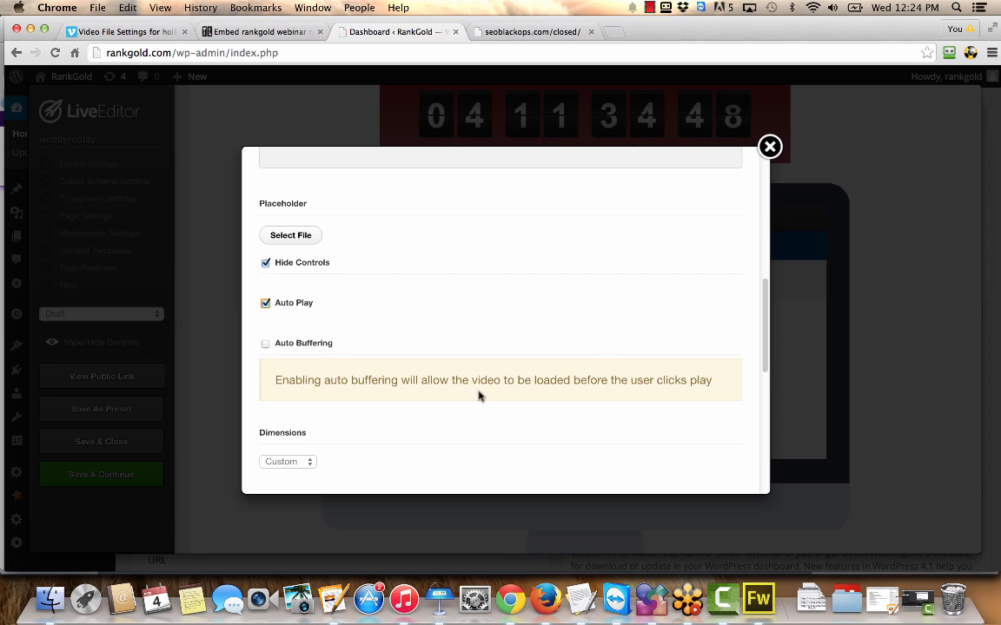
drag(762, 331, 768, 385)
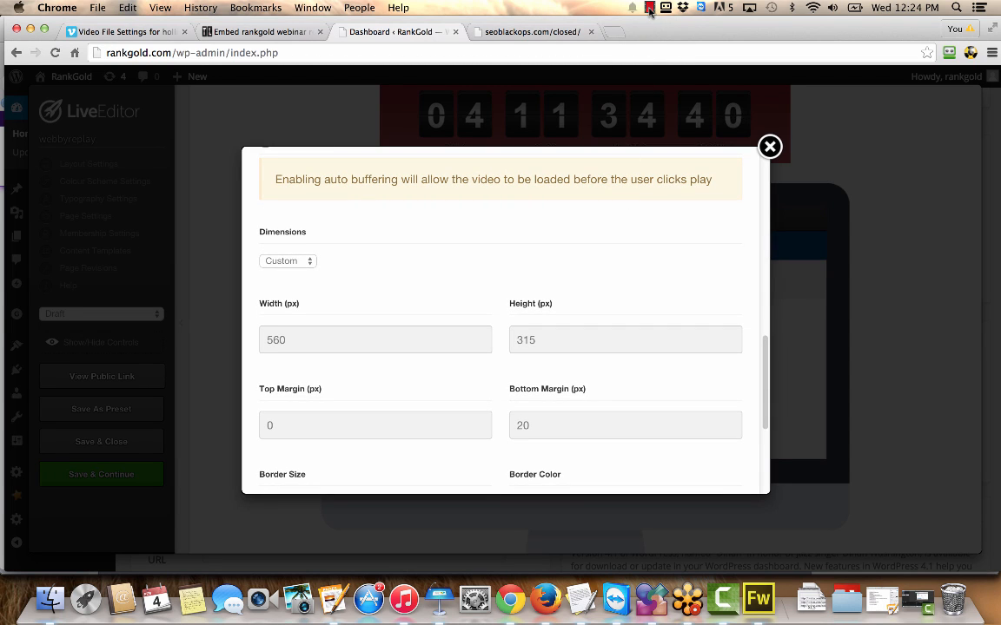
Step: Set the video player's dimensions to 650 px wide and 406 px high and insert it into the page
click(650, 10)
click(647, 36)
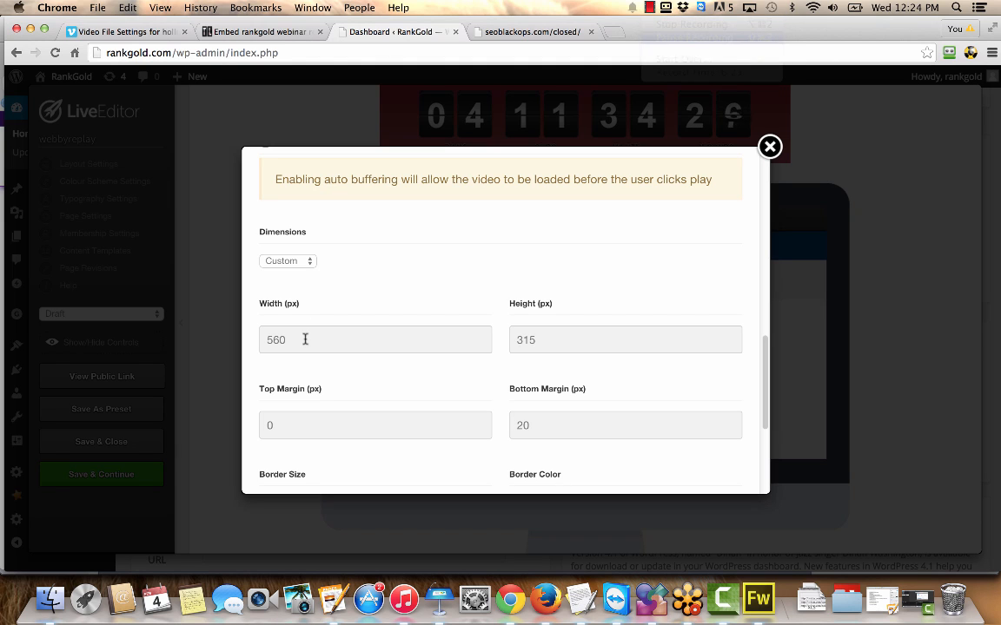
double_click(305, 339)
text(65)
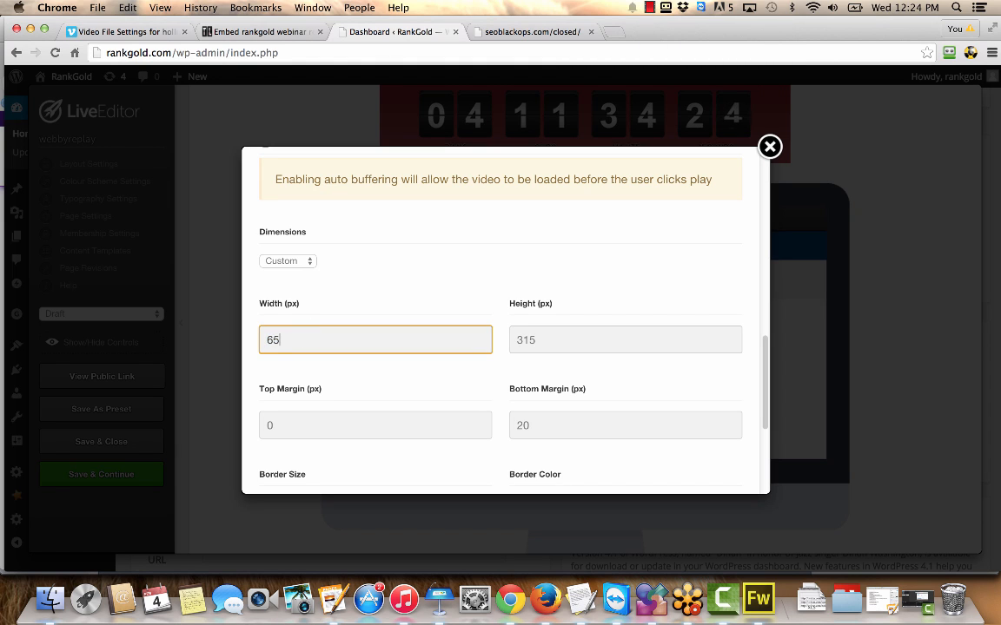
key(Tab)
text(40)
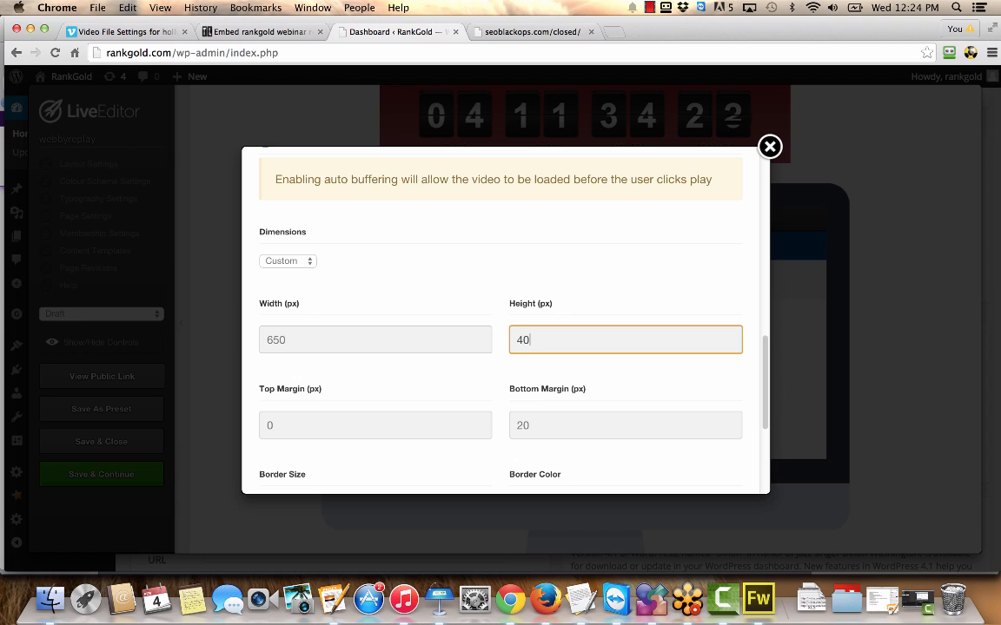
text(6)
drag(766, 345, 770, 431)
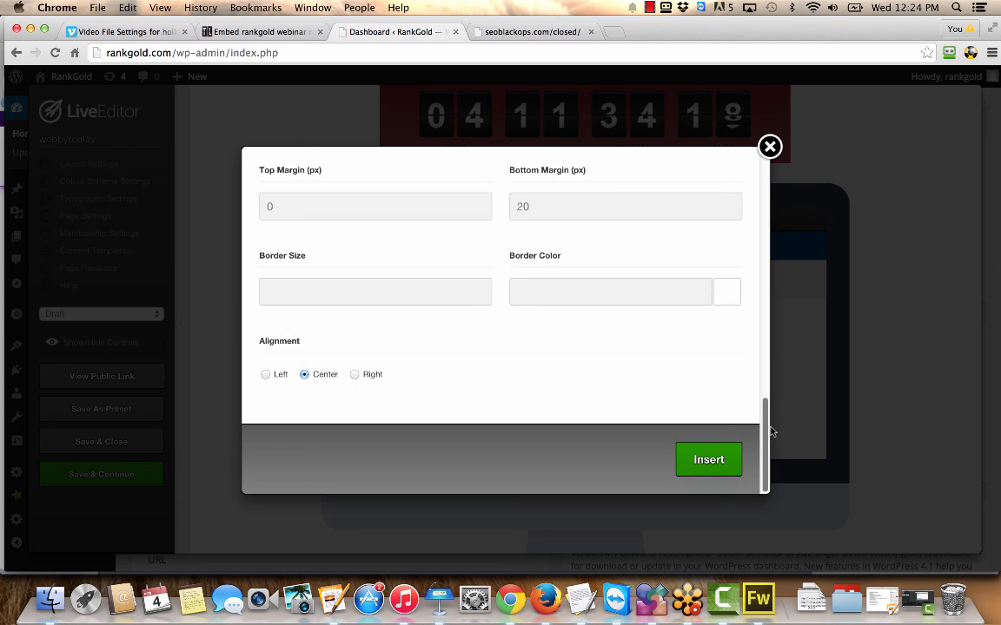
click(709, 460)
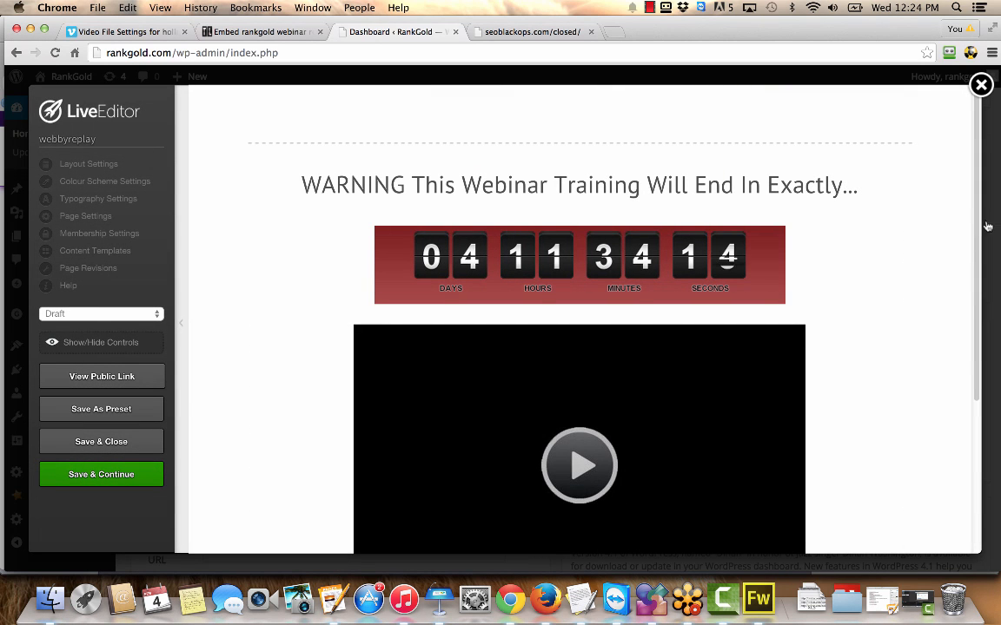
Step: Add a Button element below the video player, using the last Add to Cart style
drag(978, 226, 983, 374)
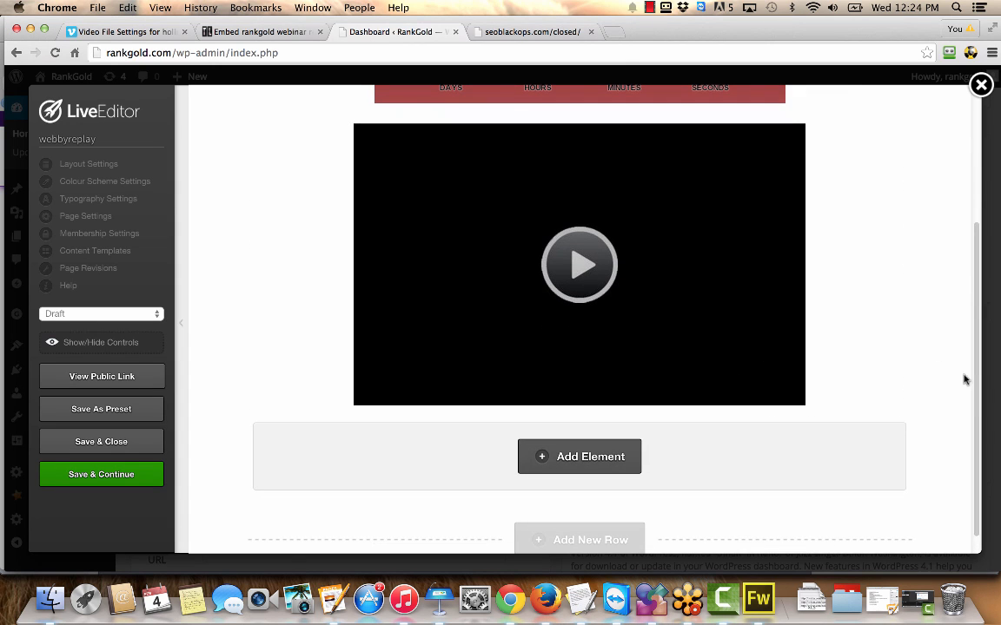
drag(974, 382, 977, 413)
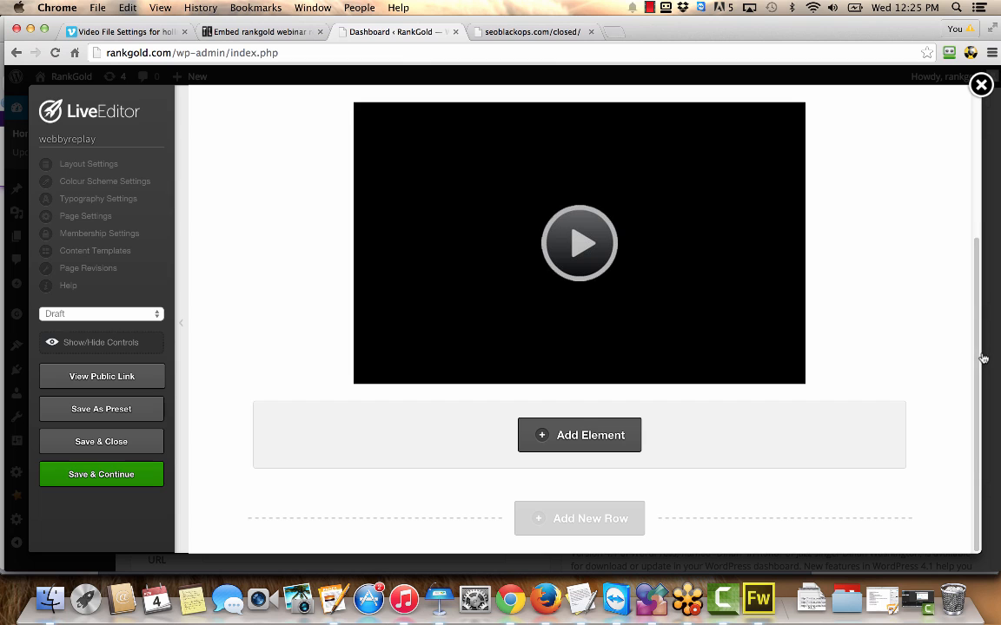
click(566, 437)
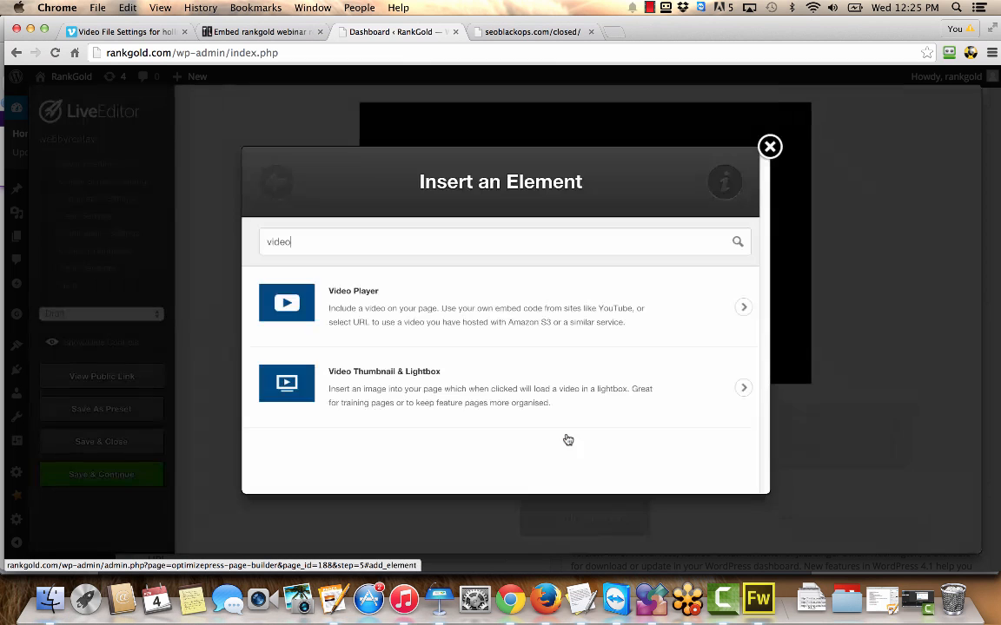
double_click(287, 244)
text(button)
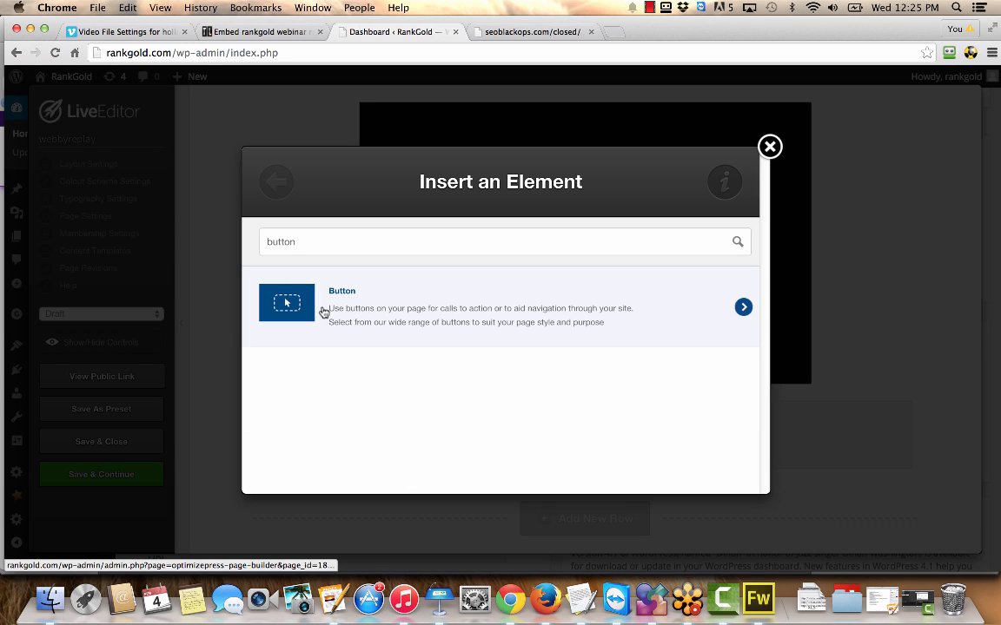
click(346, 295)
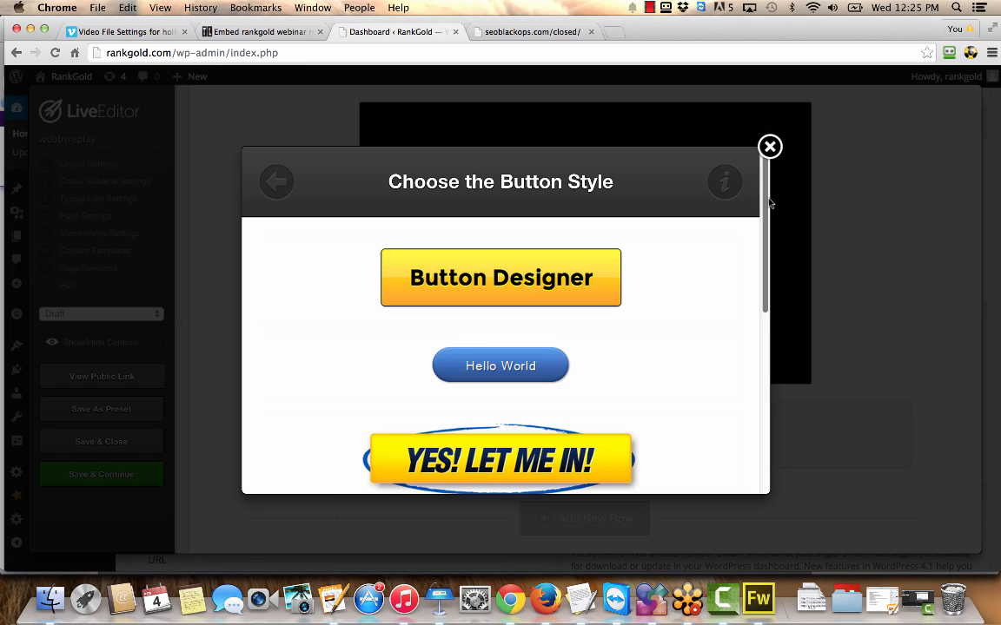
drag(769, 202, 797, 446)
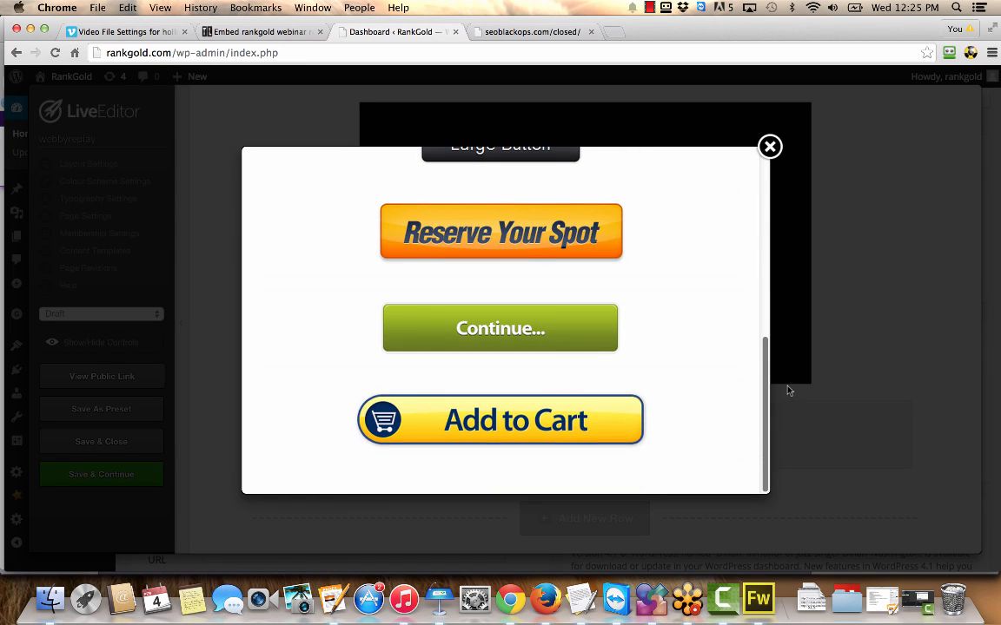
mouse_move(787, 391)
mouse_down()
mouse_move(777, 331)
mouse_move(779, 398)
mouse_up()
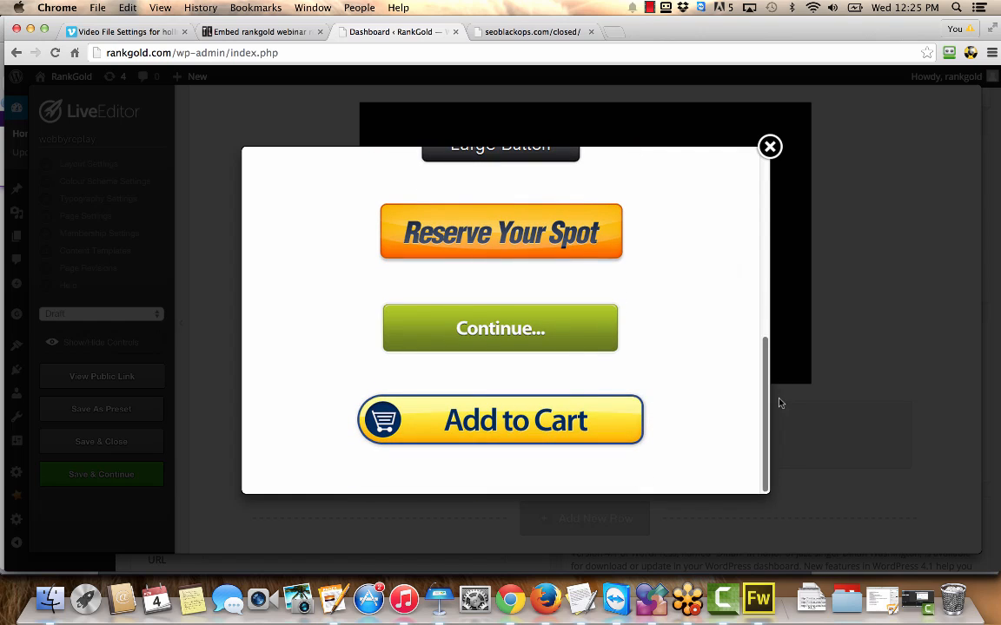
click(526, 415)
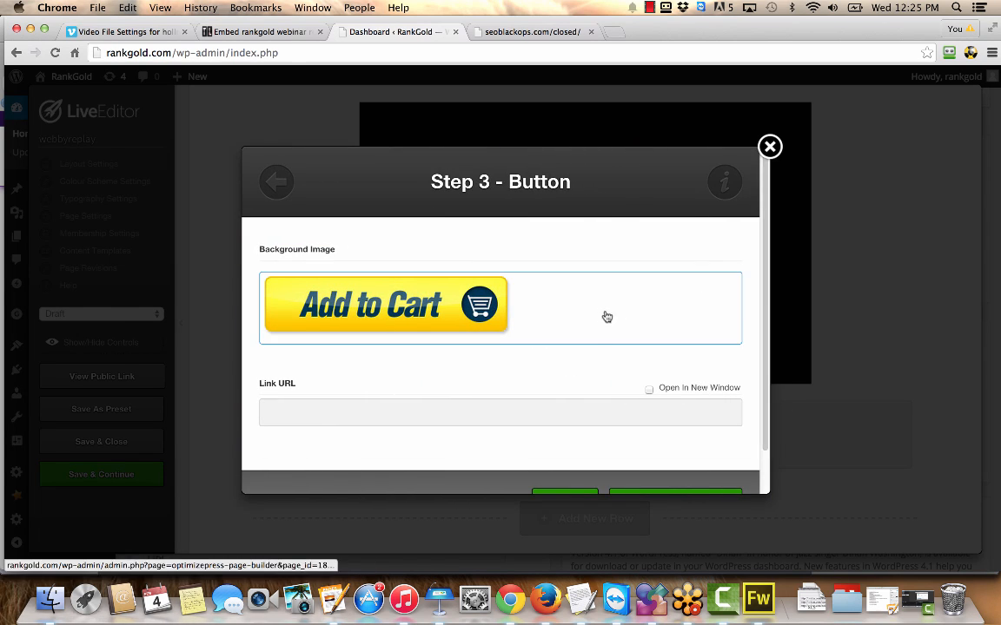
drag(764, 267, 767, 327)
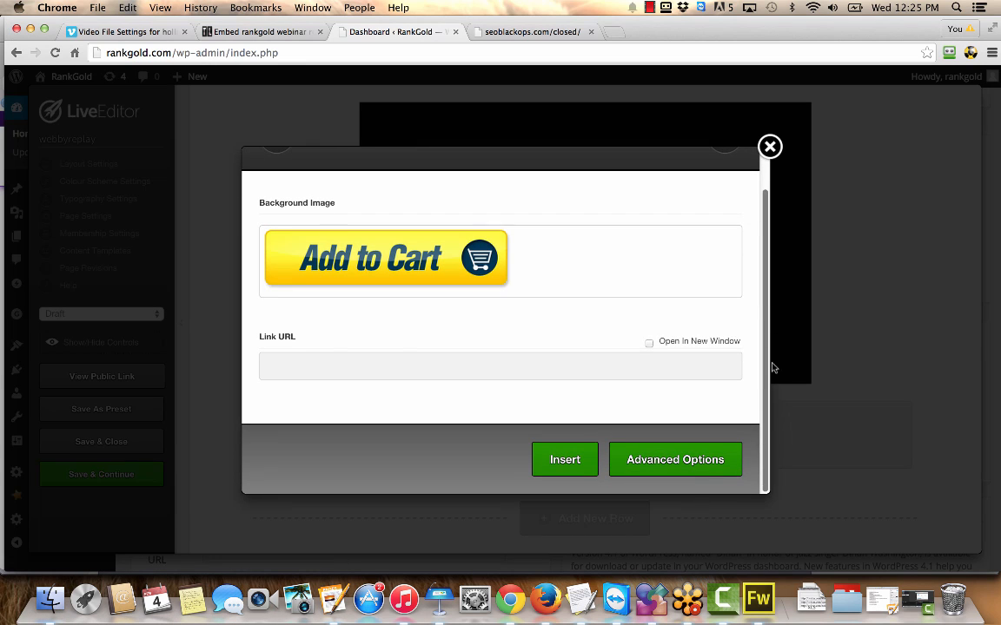
click(329, 365)
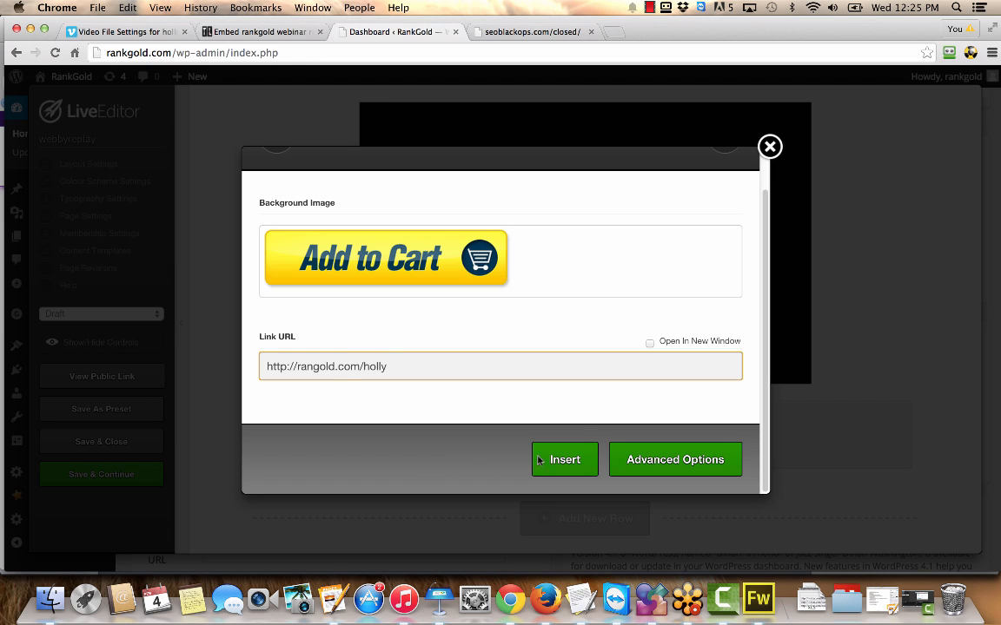
click(649, 343)
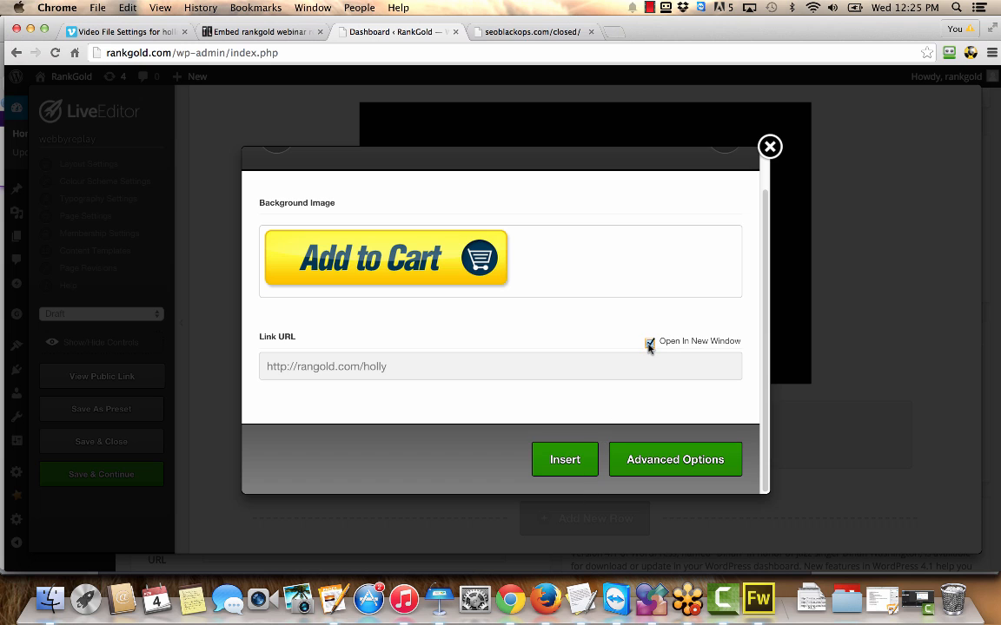
click(566, 461)
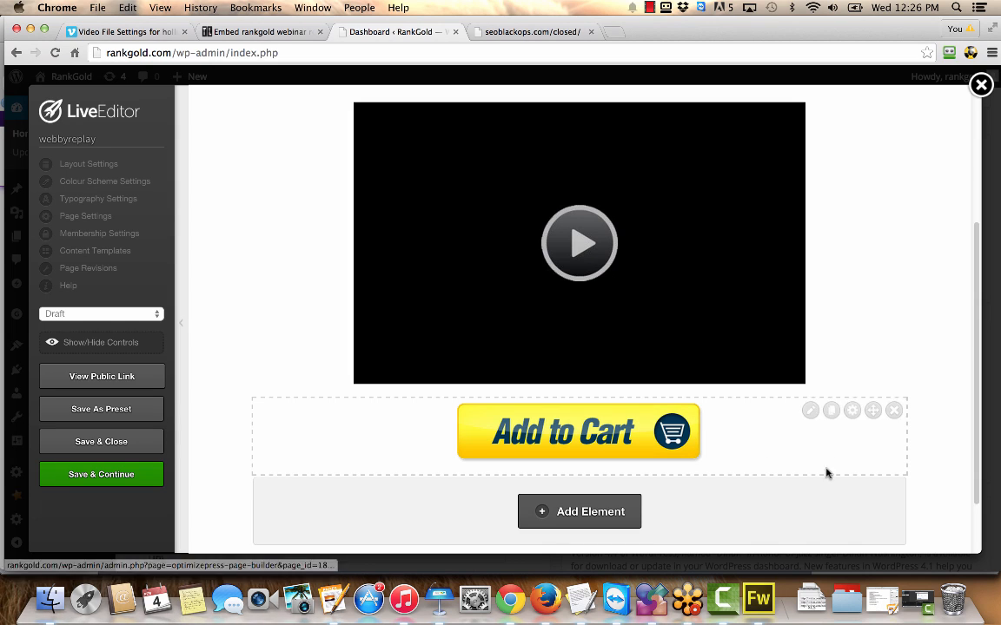
Step: Examine the Delayed fade-in setting in the Add to Cart button's advanced element options, leaving the options without updating
click(852, 411)
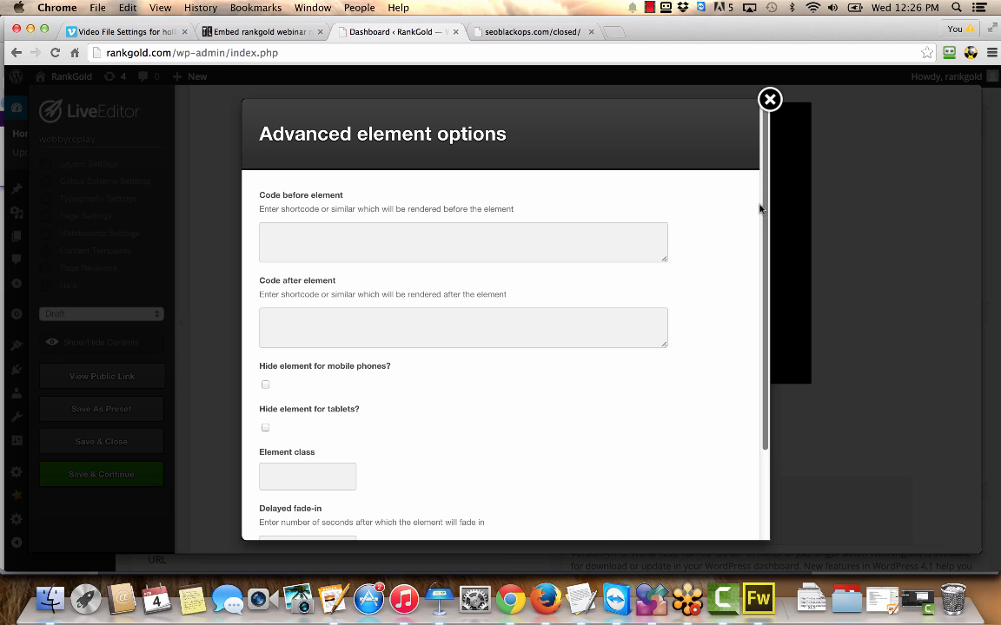
scroll(774, 250, down, 5)
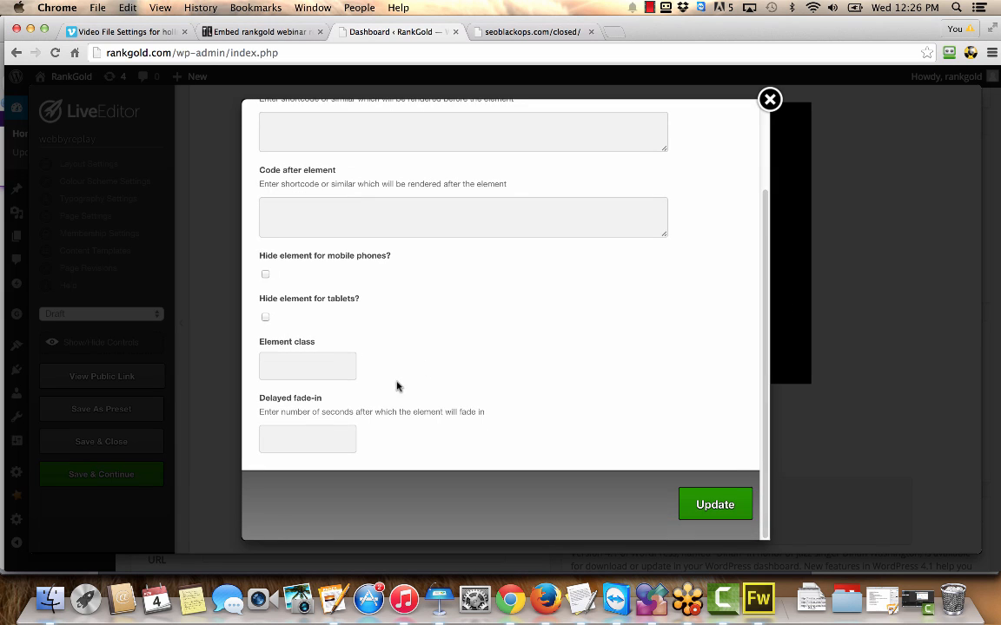
click(326, 440)
click(770, 99)
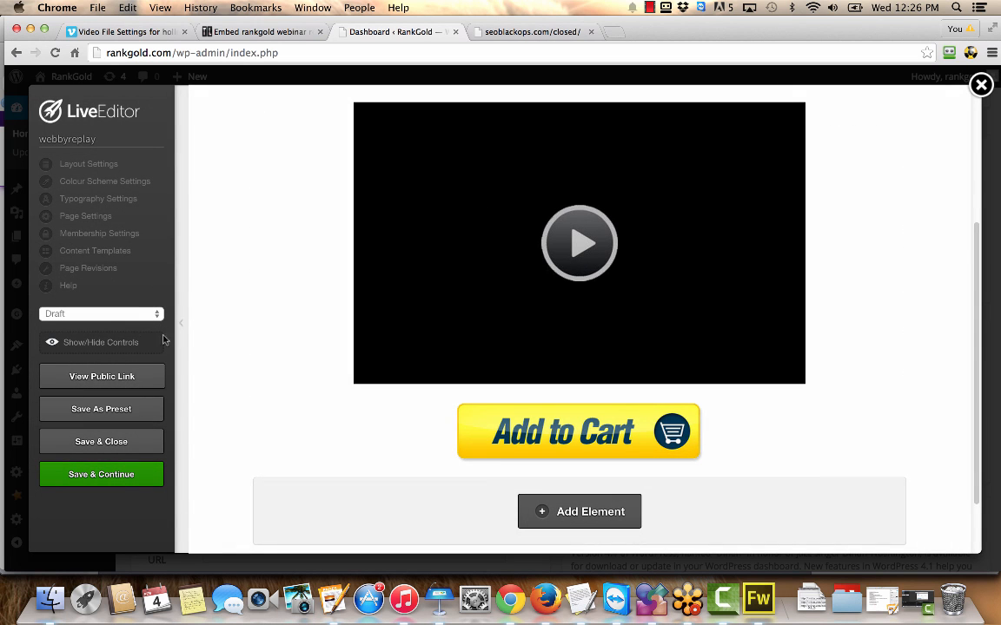
Step: Change the page status to Publish and save the page, keeping the editor open
click(108, 317)
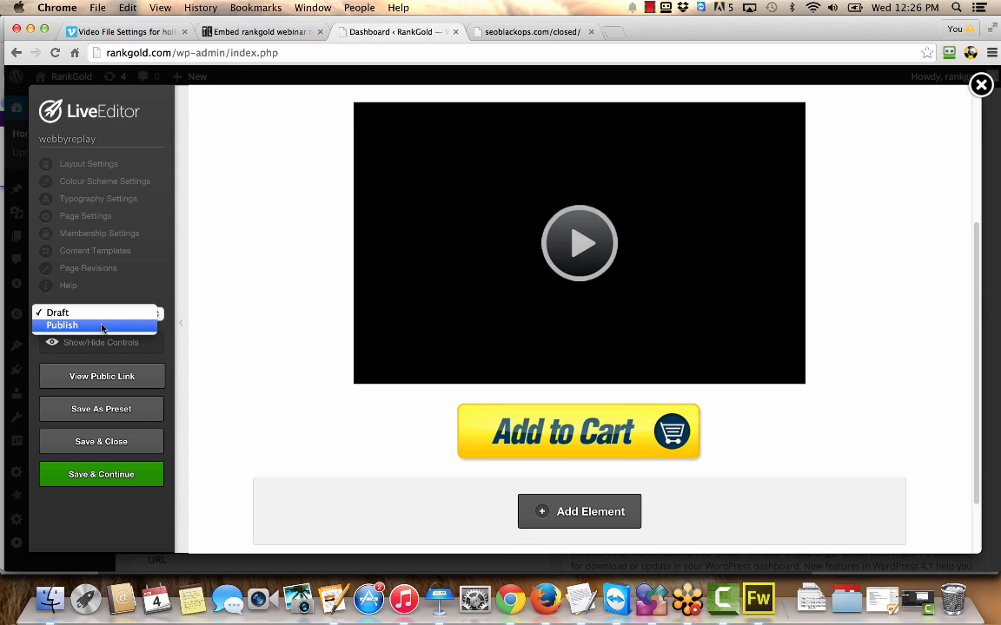
click(102, 326)
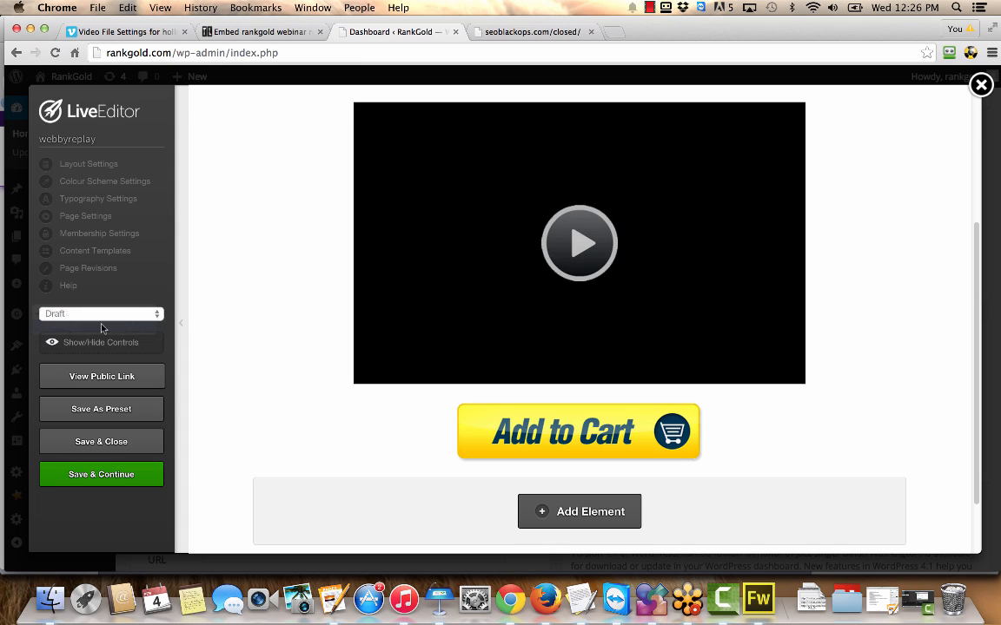
click(119, 480)
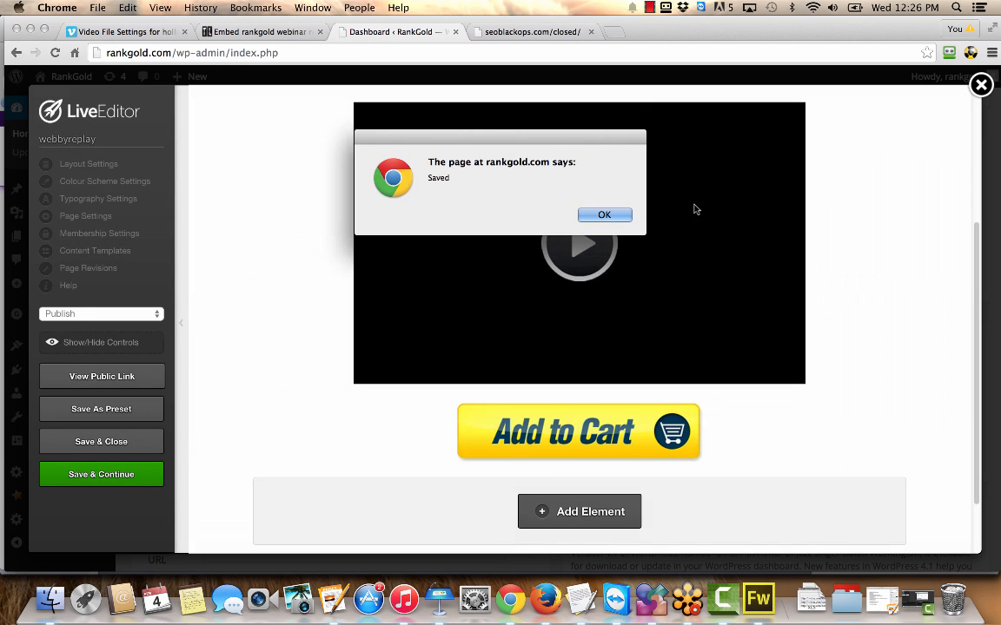
click(605, 215)
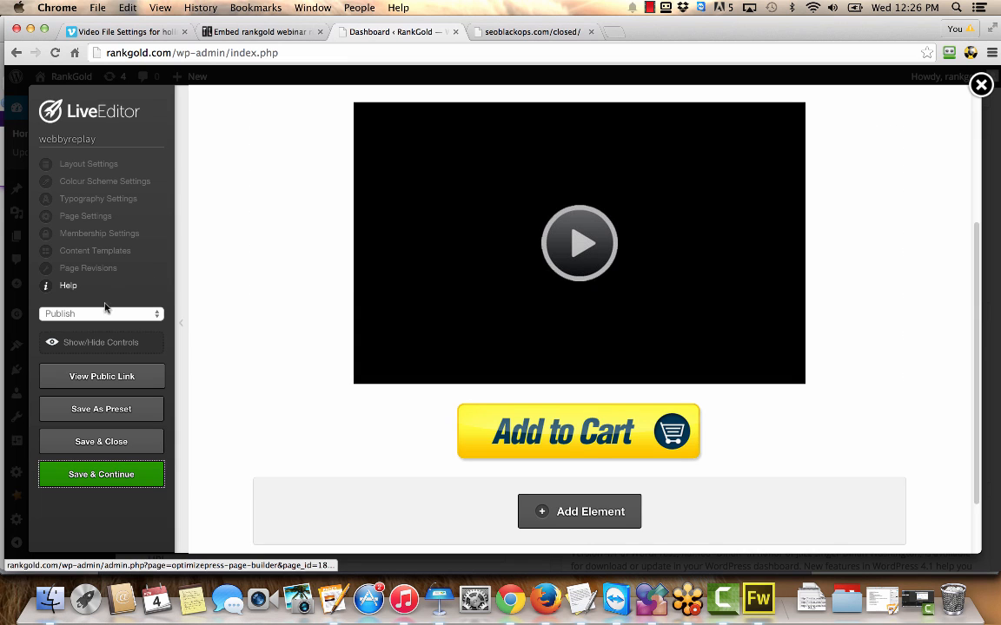
Step: View the public webbyreplay page and check its headline, countdown timer, video player and Add to Cart button
click(111, 387)
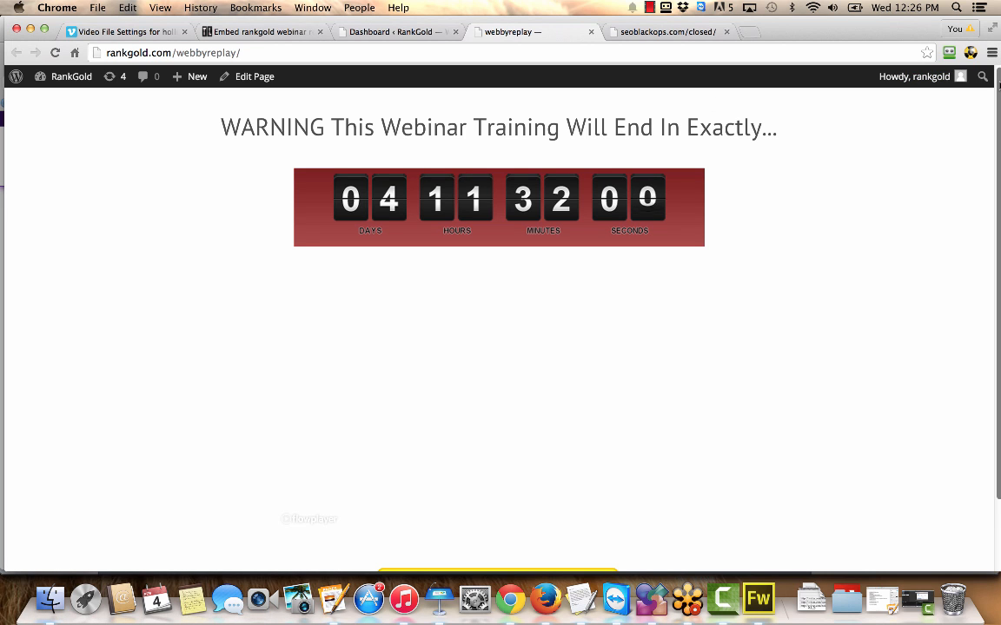
drag(999, 85, 998, 134)
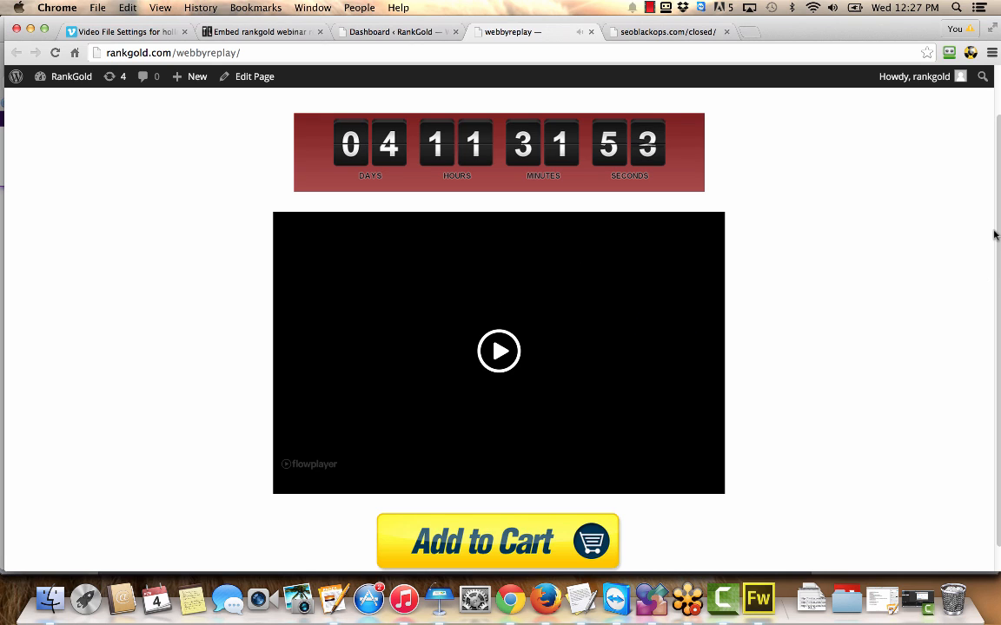
drag(995, 230, 995, 189)
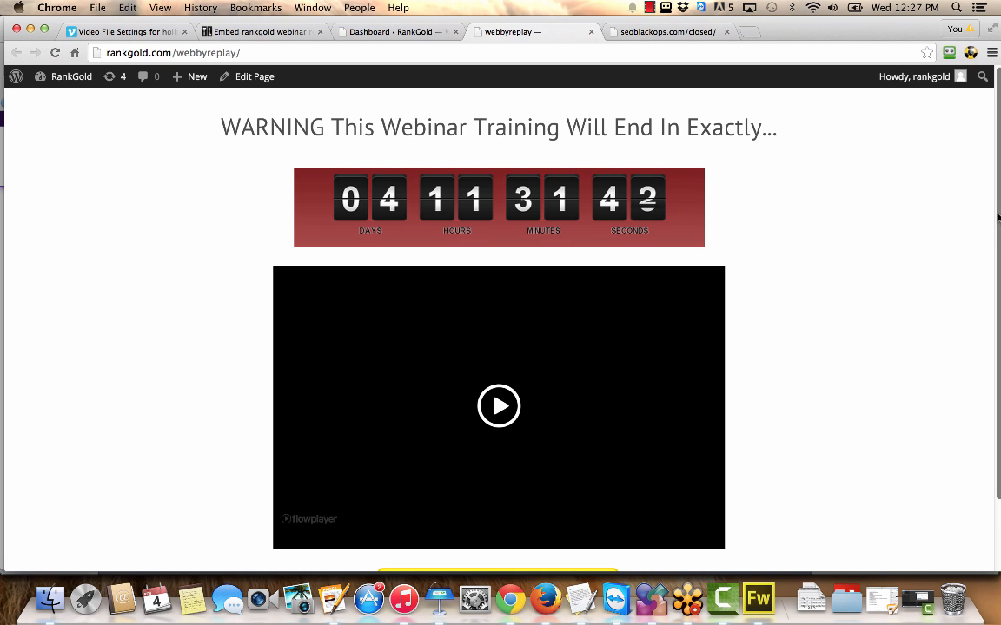
drag(998, 218, 997, 193)
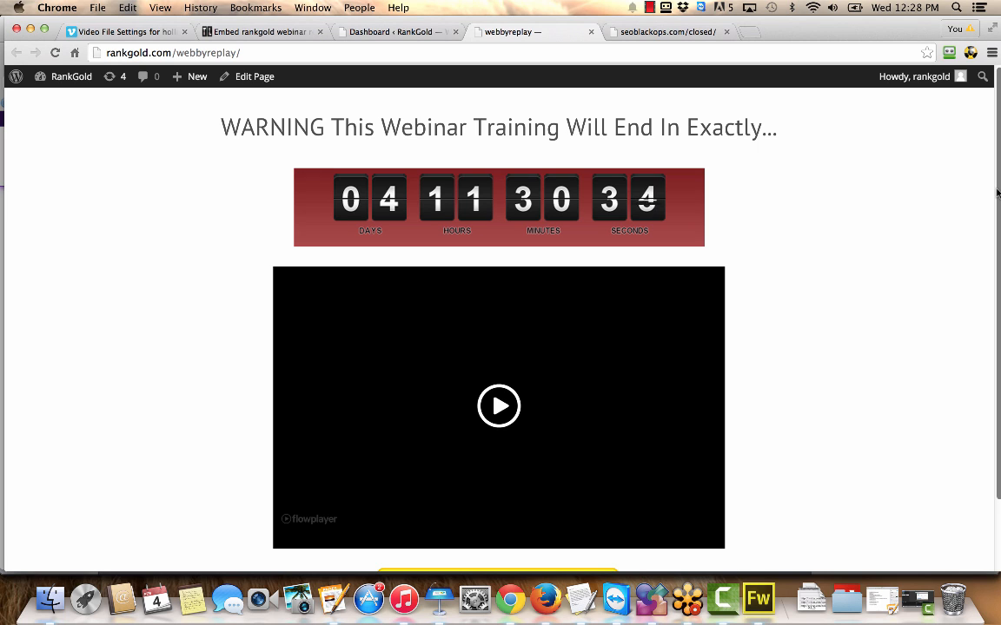
scroll(997, 193, down, 1)
scroll(997, 193, down, 2)
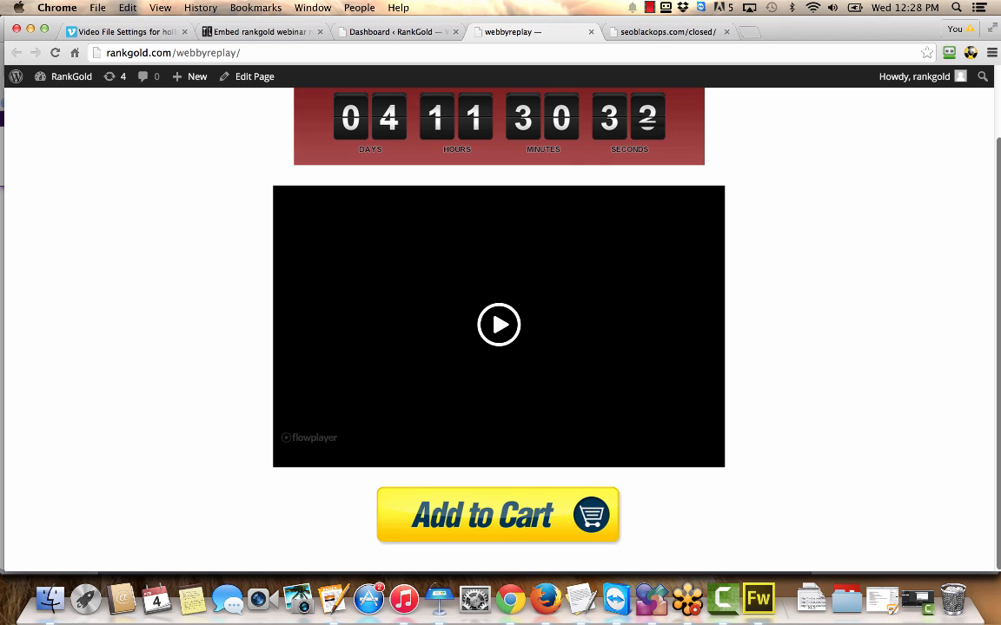